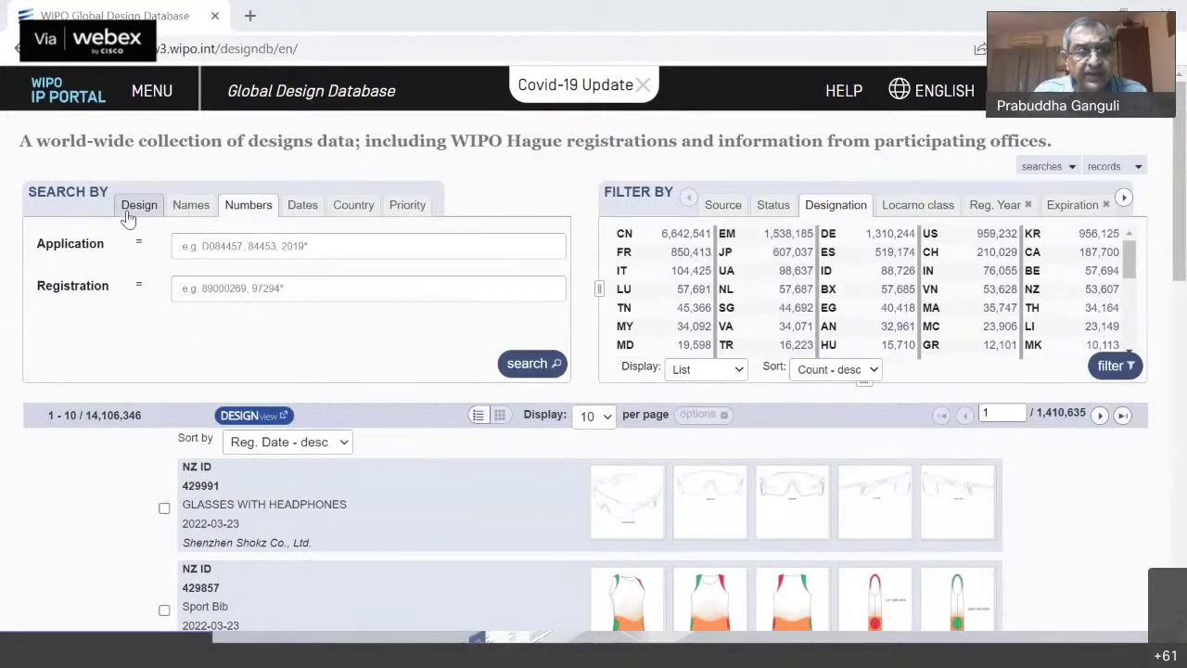
- Review the search criteria available for numbers, dates and priority
click(134, 207)
click(262, 205)
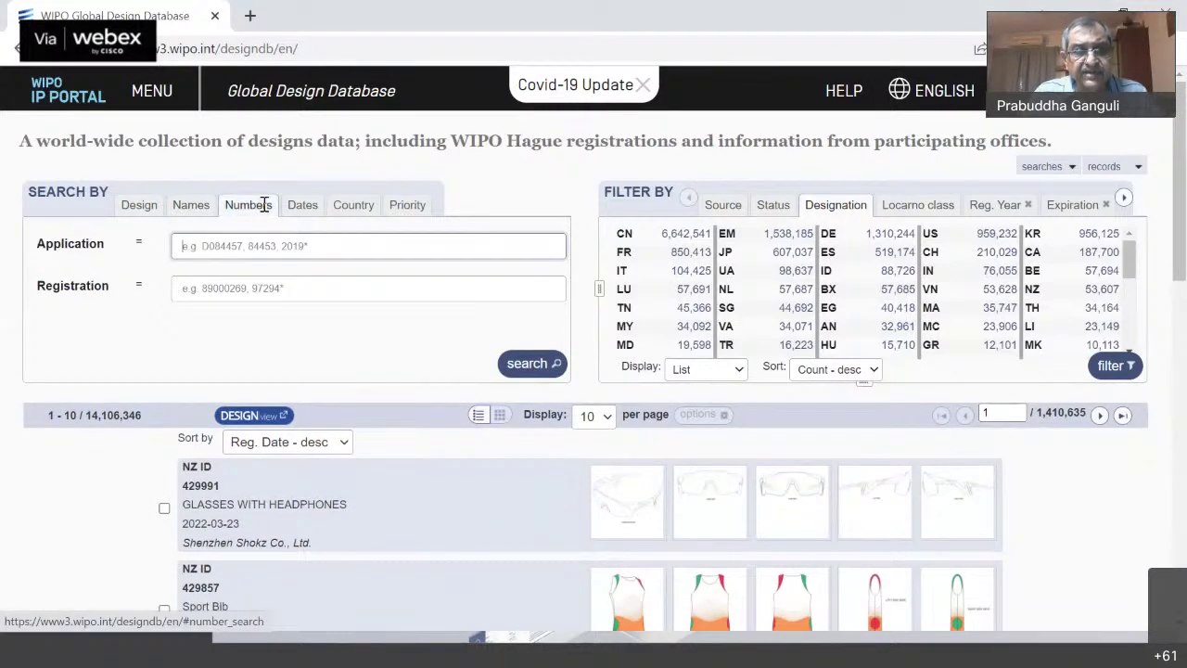
click(302, 204)
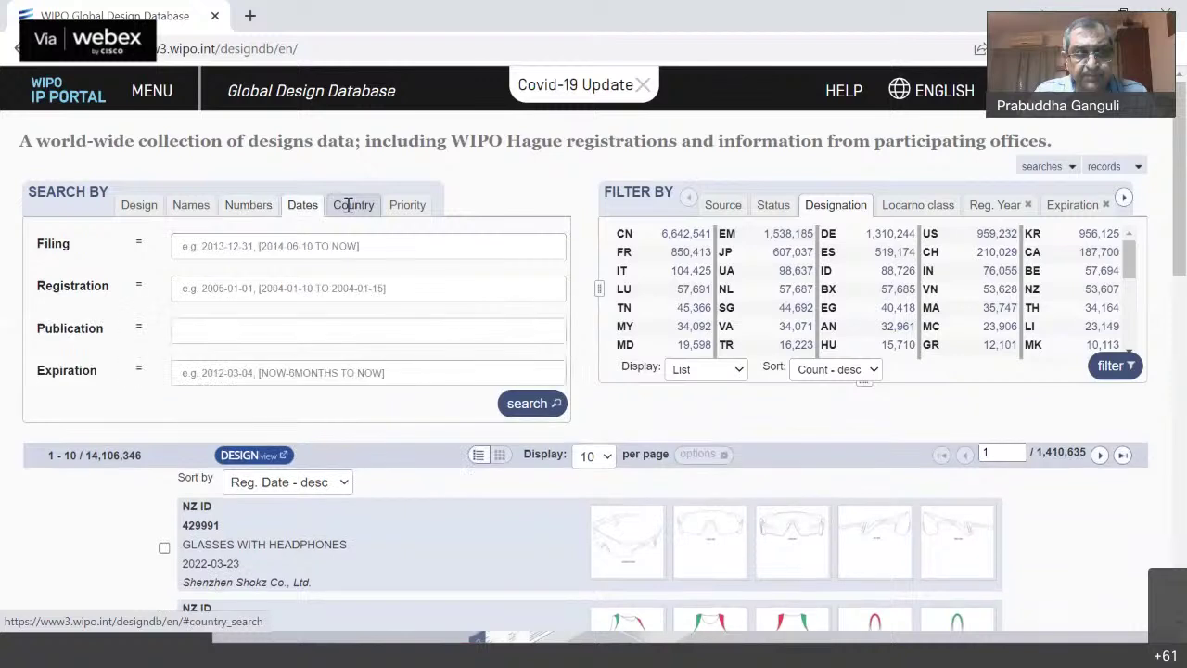
click(407, 205)
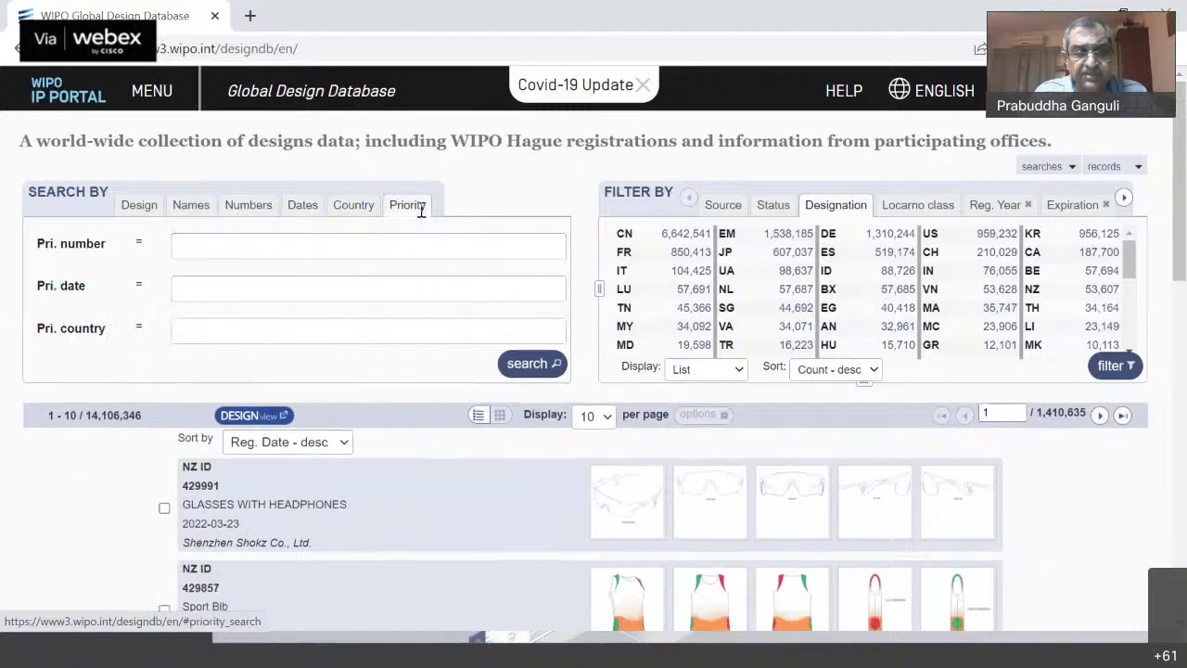
- Run a design search for Locarno class 06-03, with the filter options set to show Locarno classes
click(139, 205)
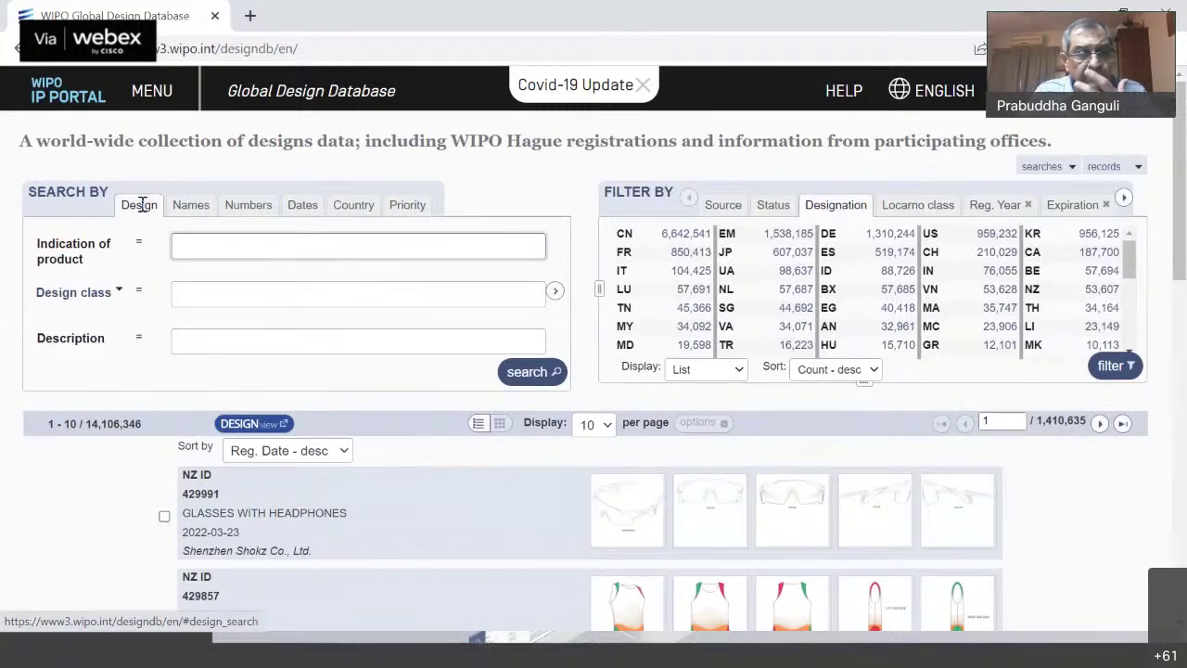
click(42, 302)
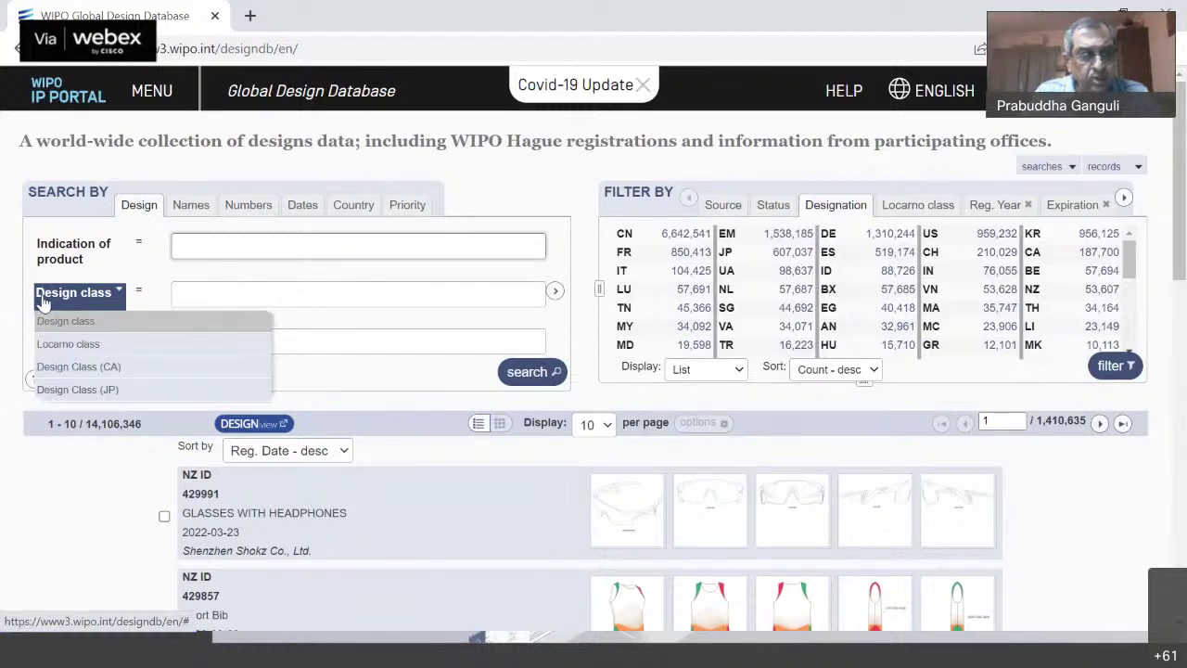
click(80, 344)
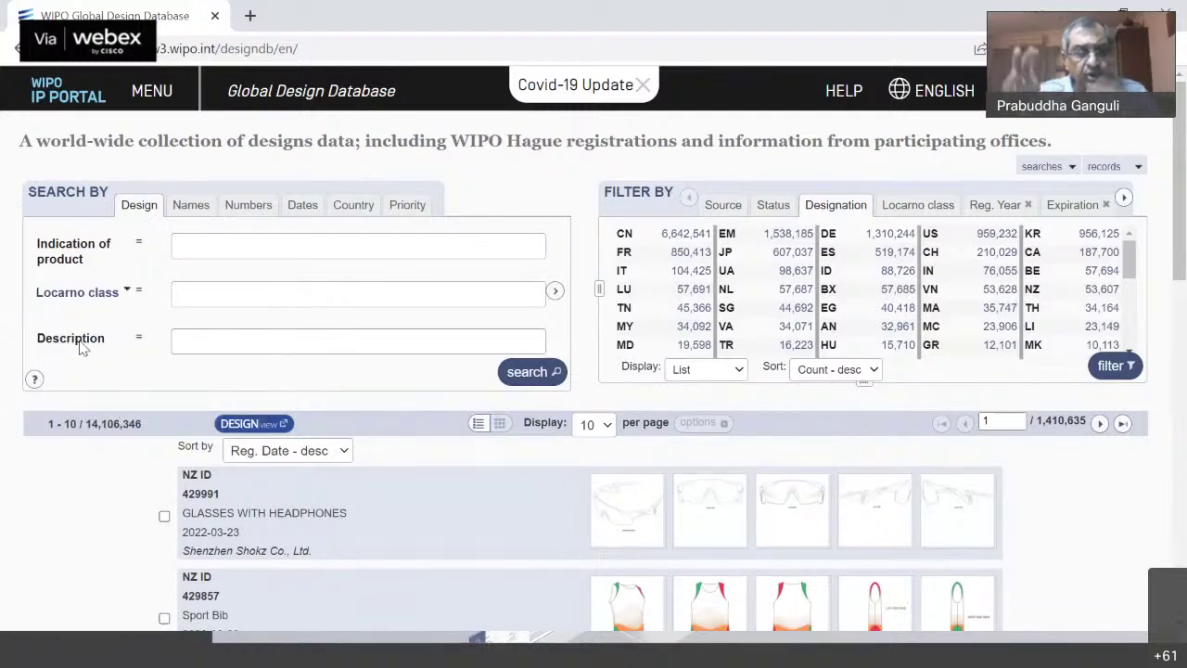
click(197, 293)
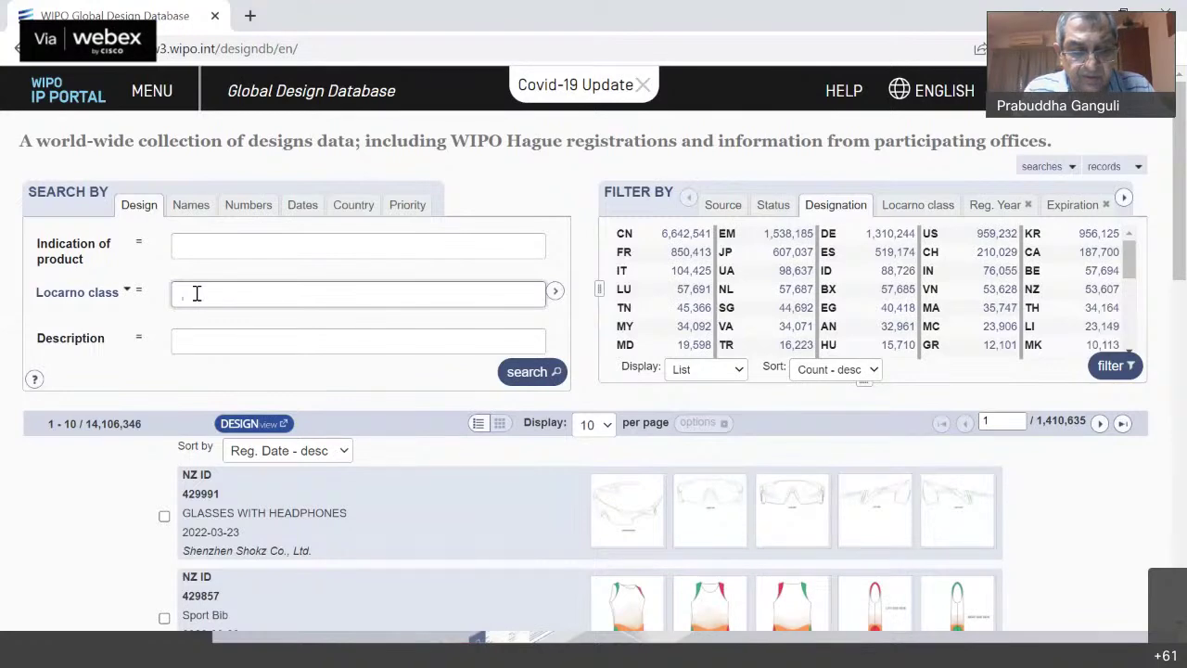
text(06)
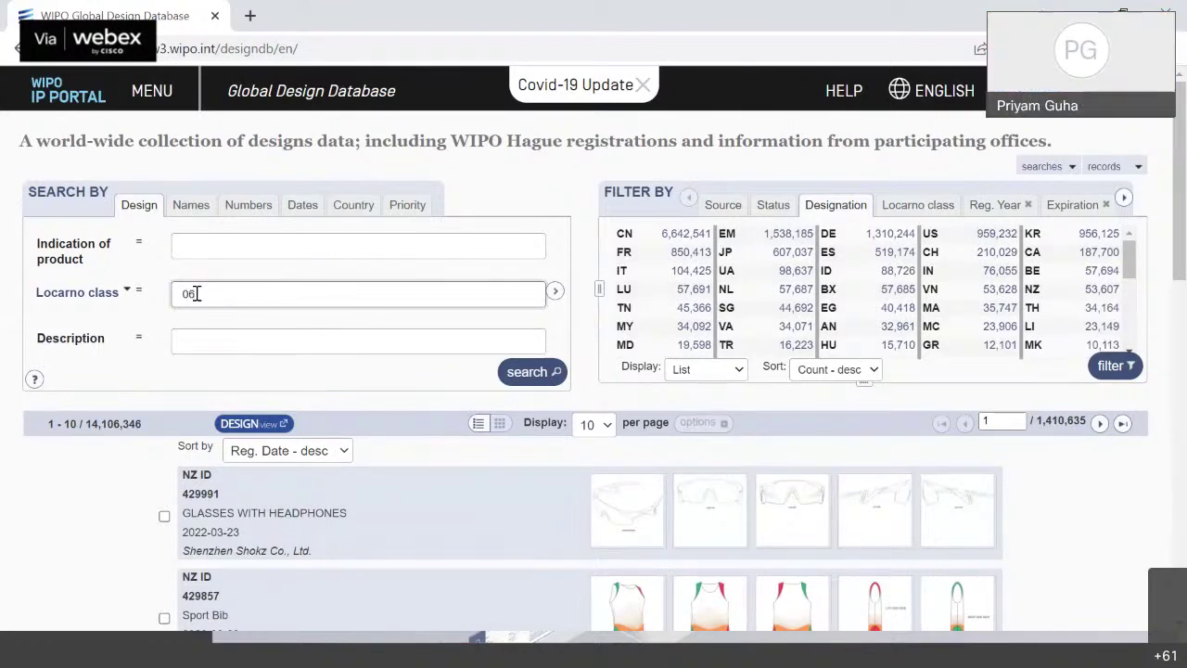
text(-03)
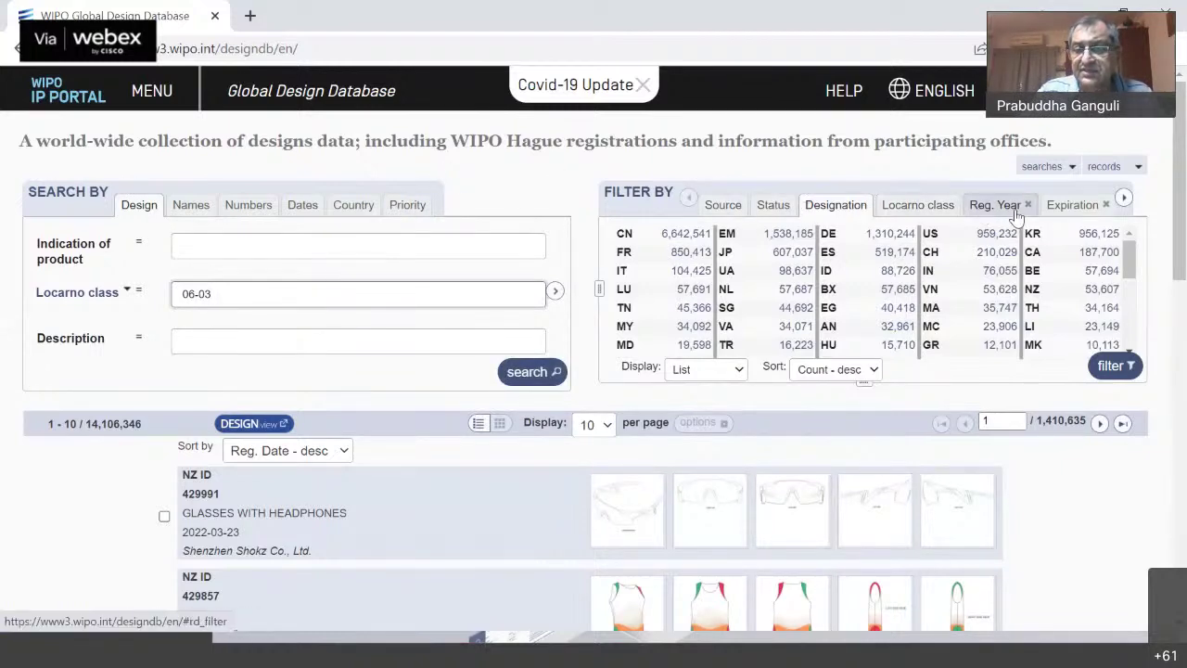
click(901, 204)
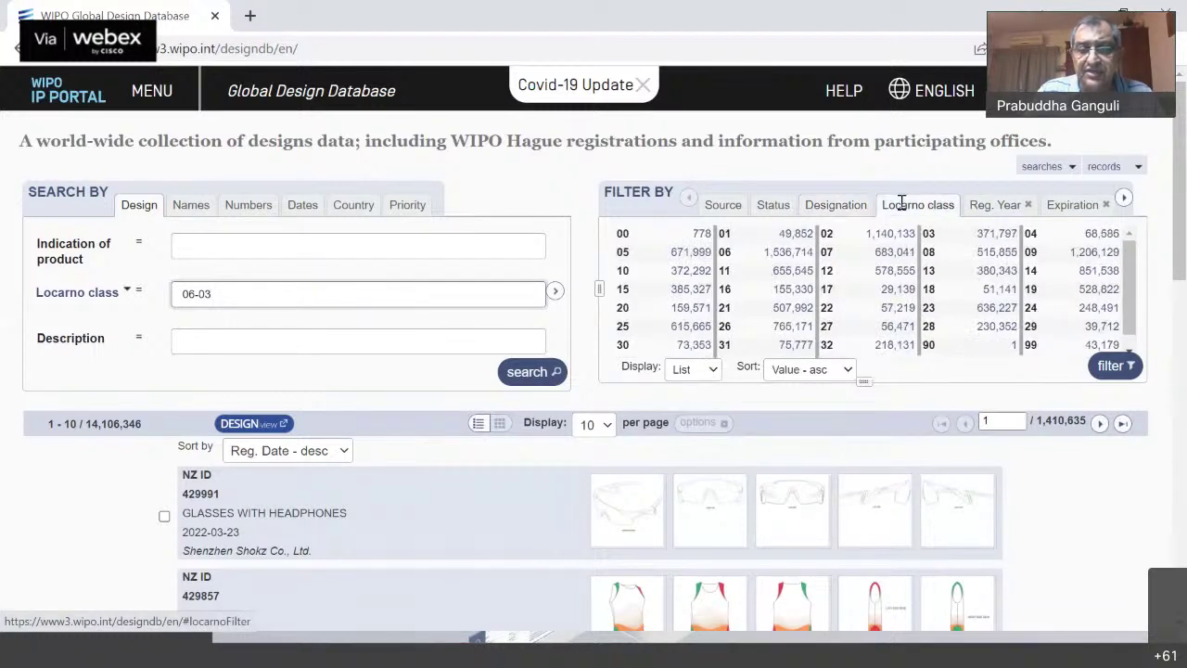
click(524, 371)
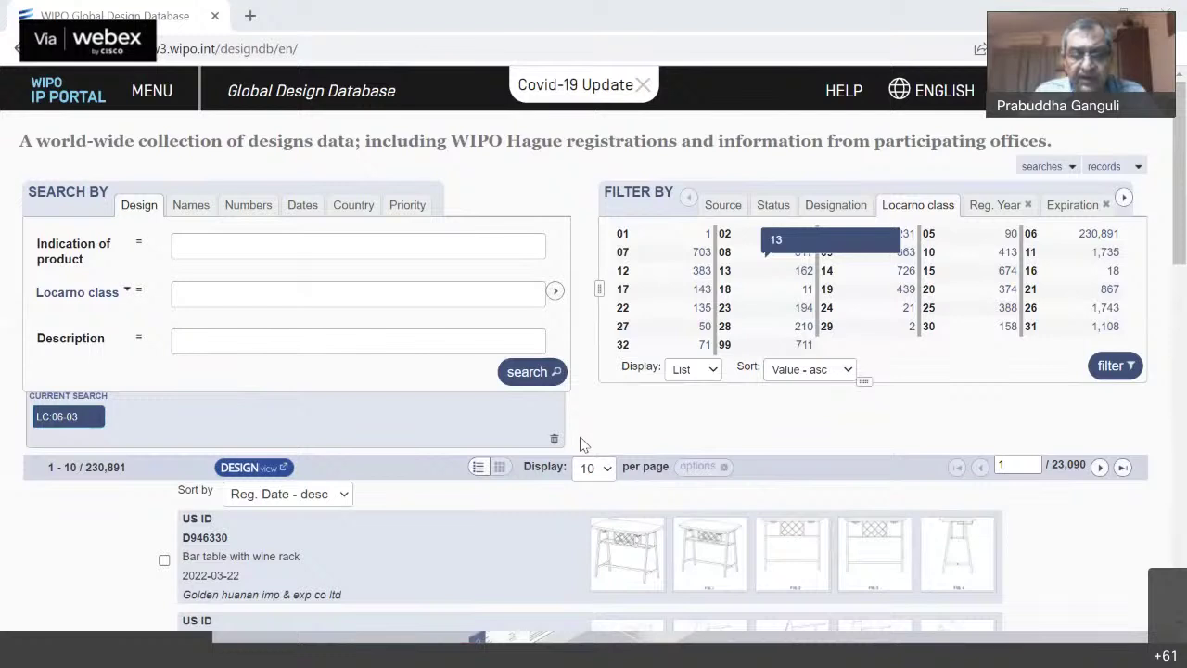
- Examine the design records and their drawings on the first page of the search results
drag(583, 444, 620, 471)
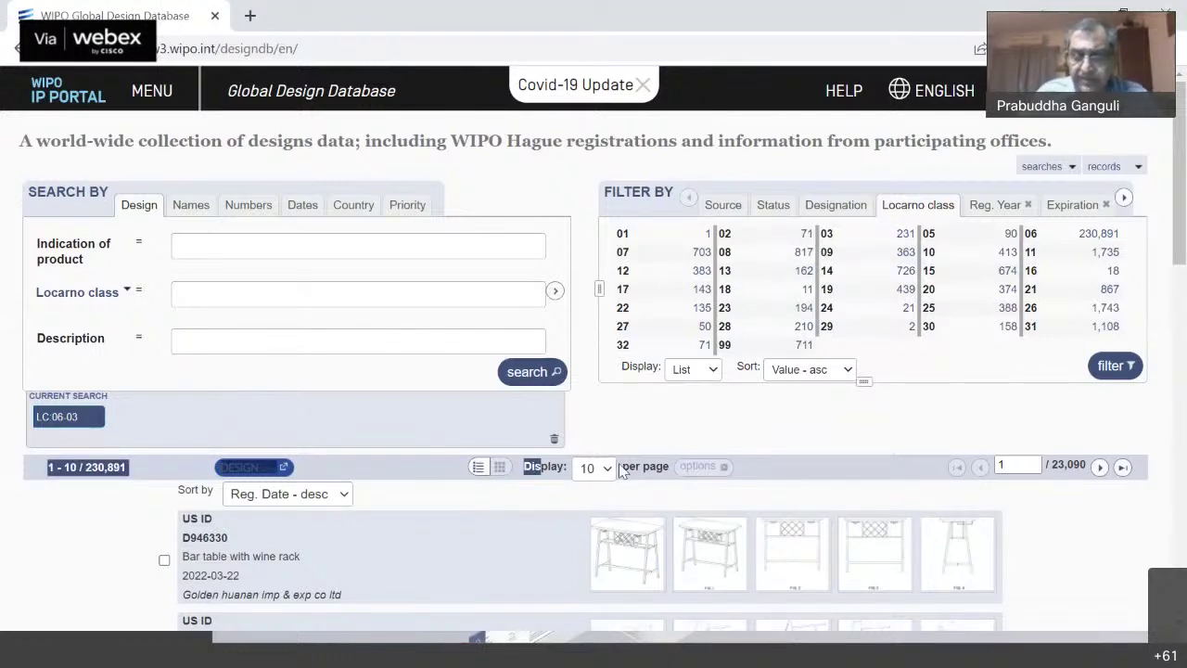
click(629, 439)
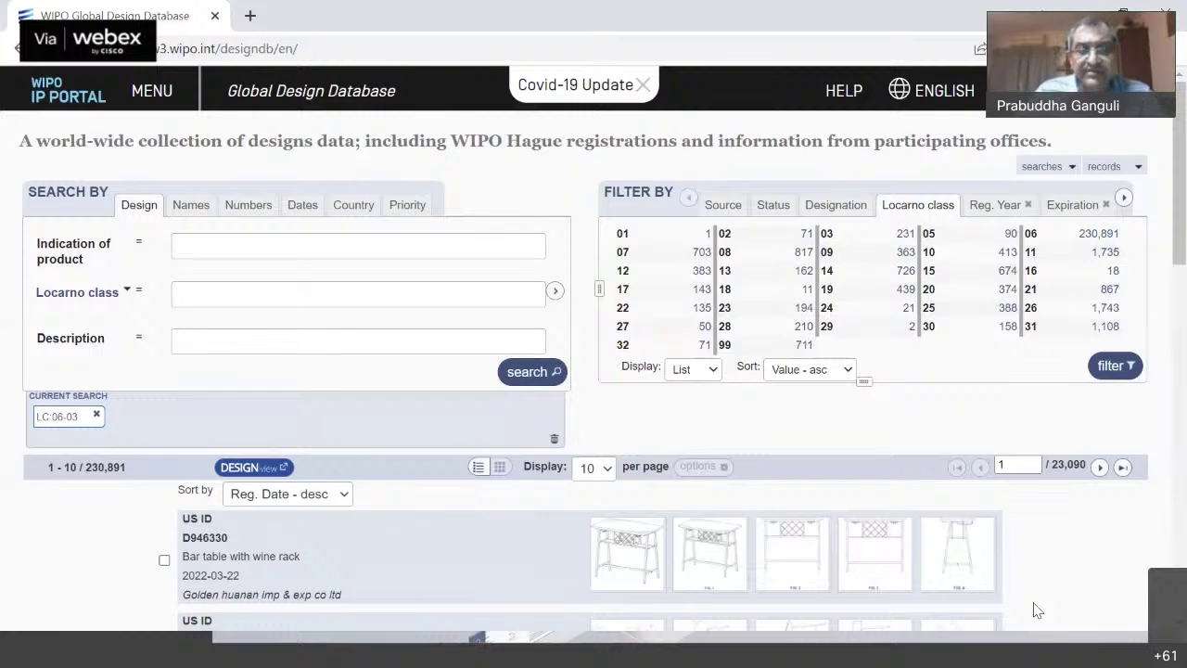
scroll(1037, 610, down, 3)
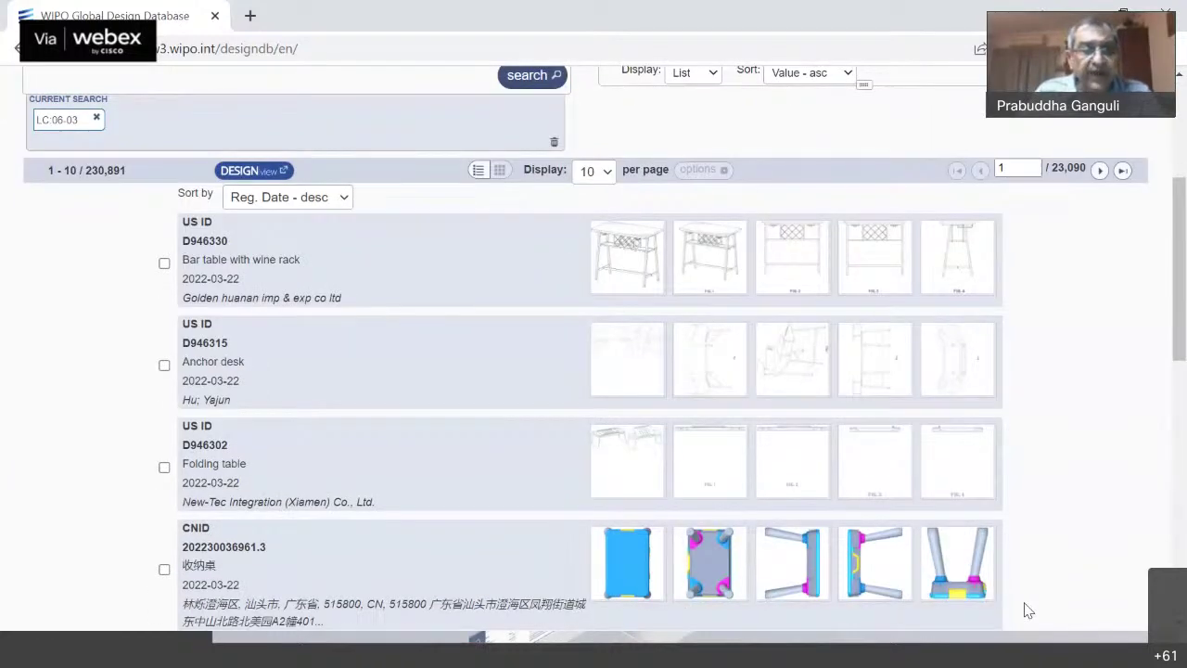
scroll(1027, 610, down, 1)
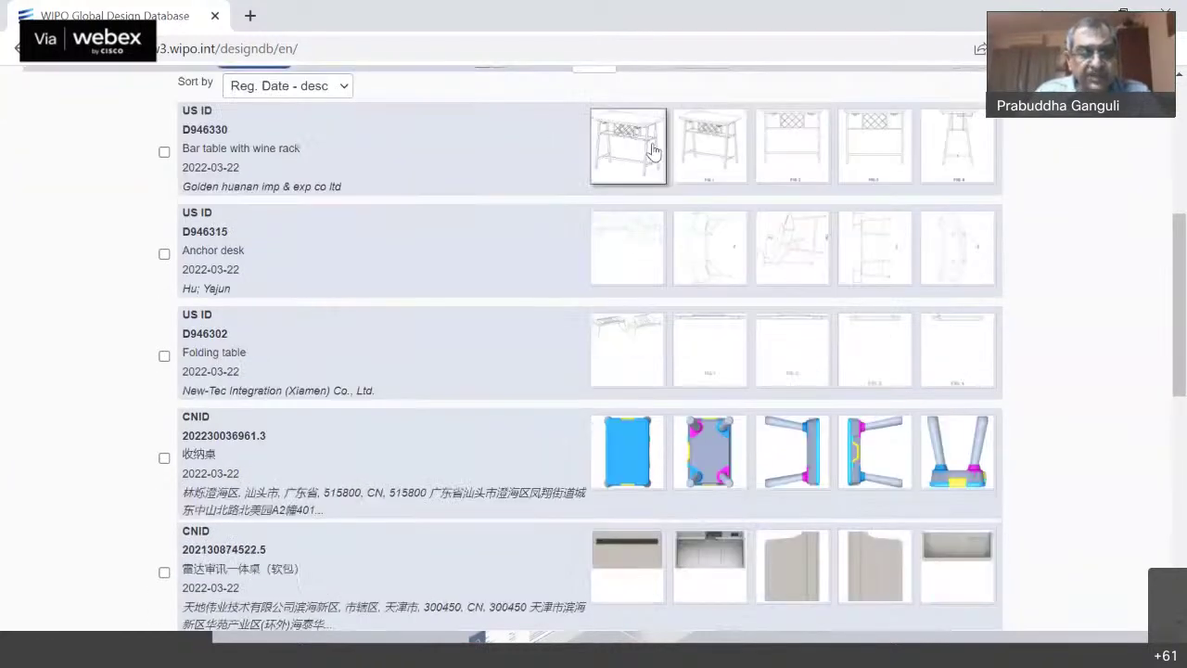
mouse_move(603, 150)
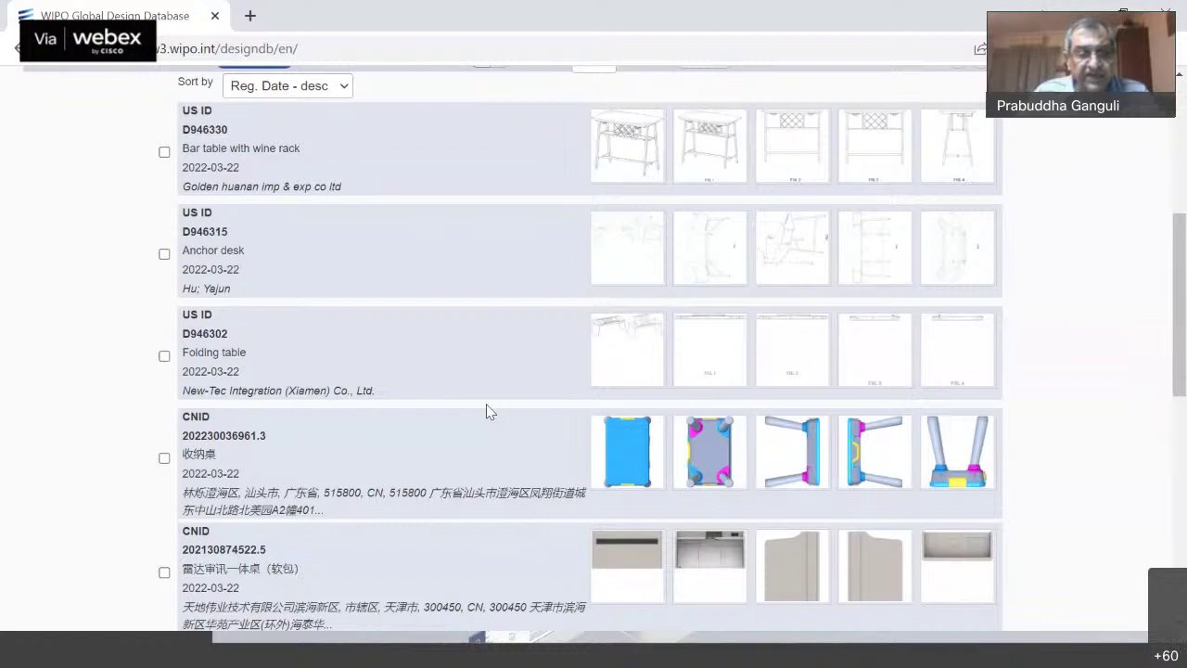
scroll(489, 411, down, 5)
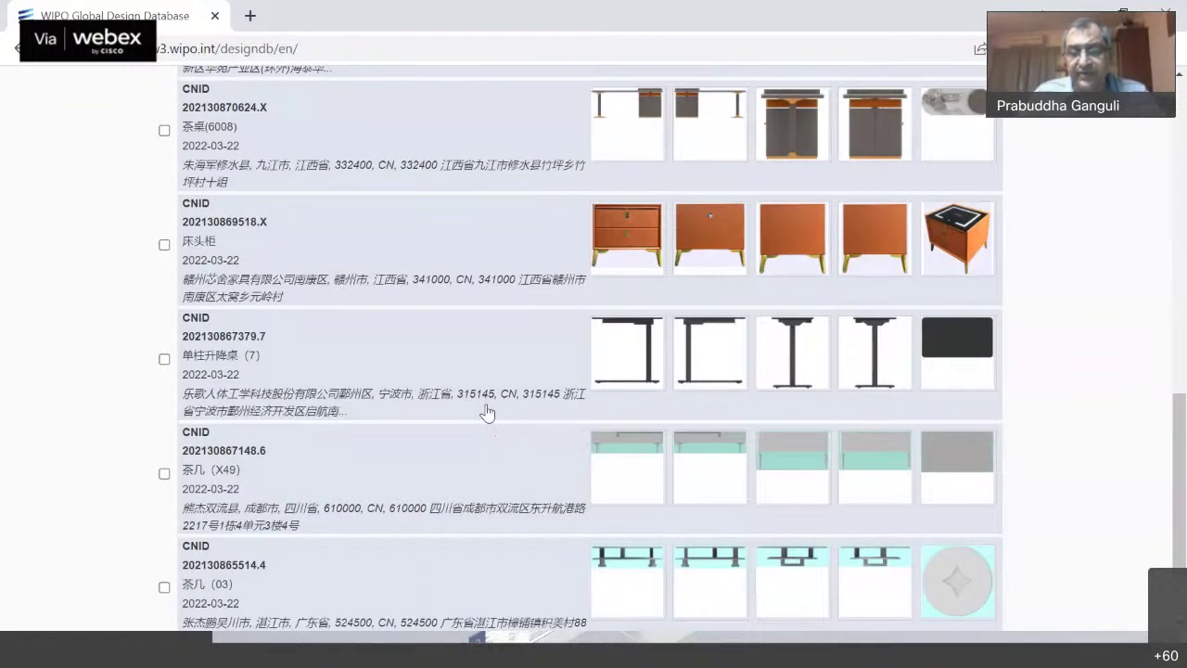
scroll(488, 412, down, 1)
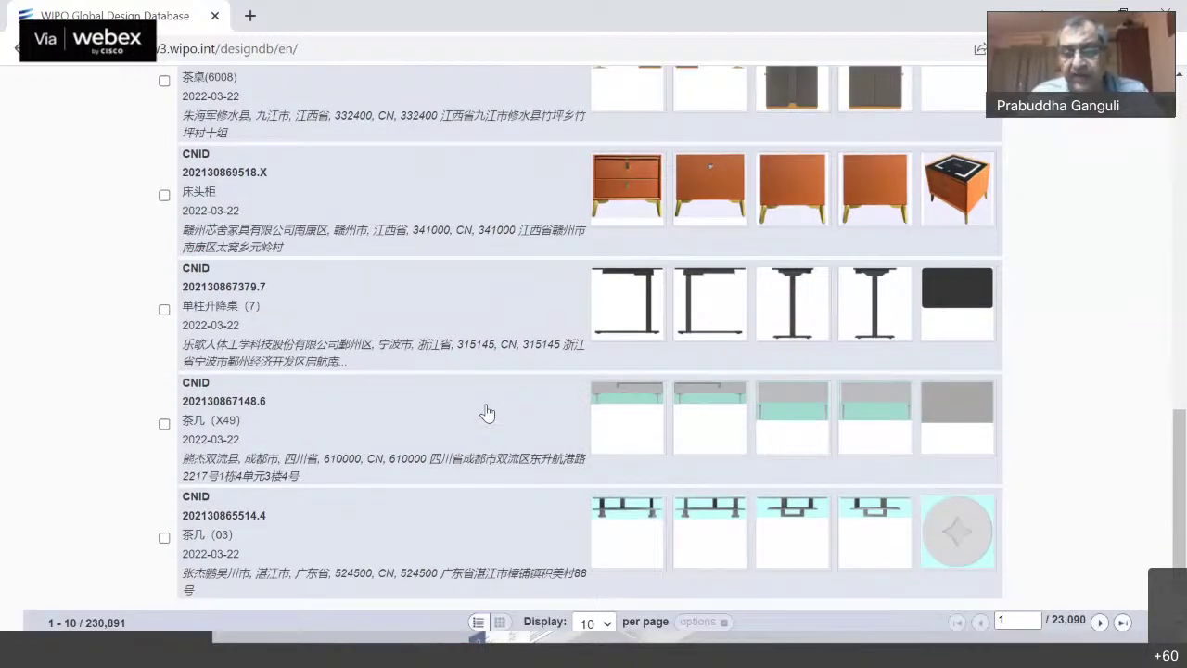
scroll(488, 412, up, 7)
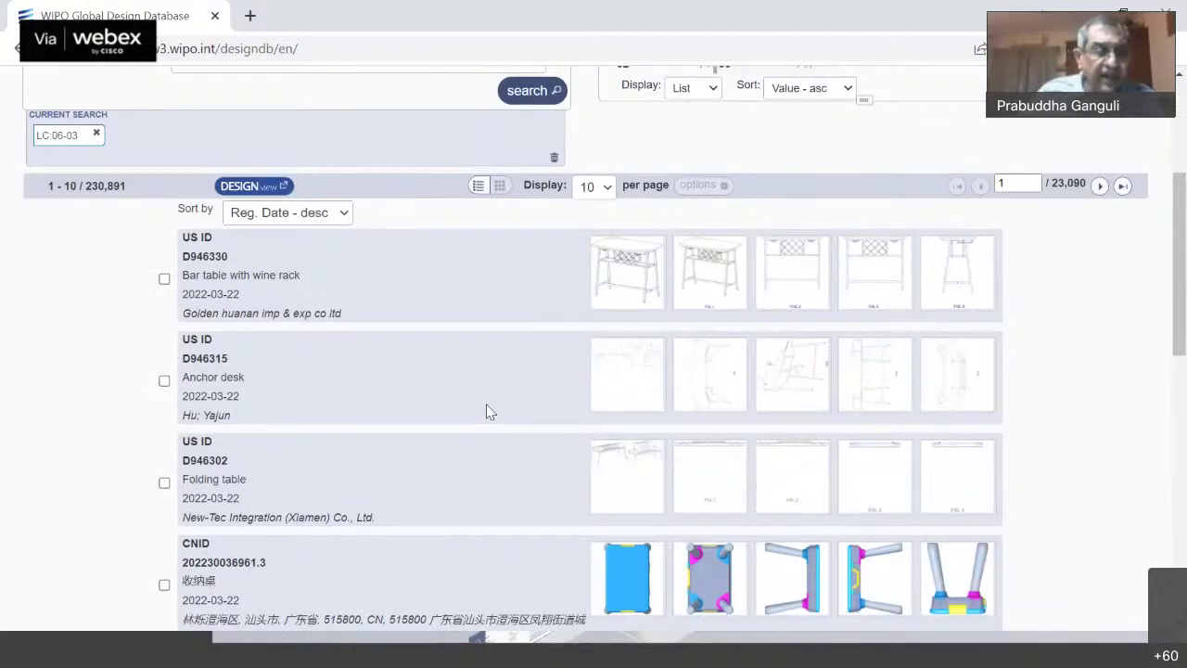
scroll(488, 412, up, 3)
- Try to search Locarno class 06-03 again with China (CN) selected in the designation filter
click(835, 204)
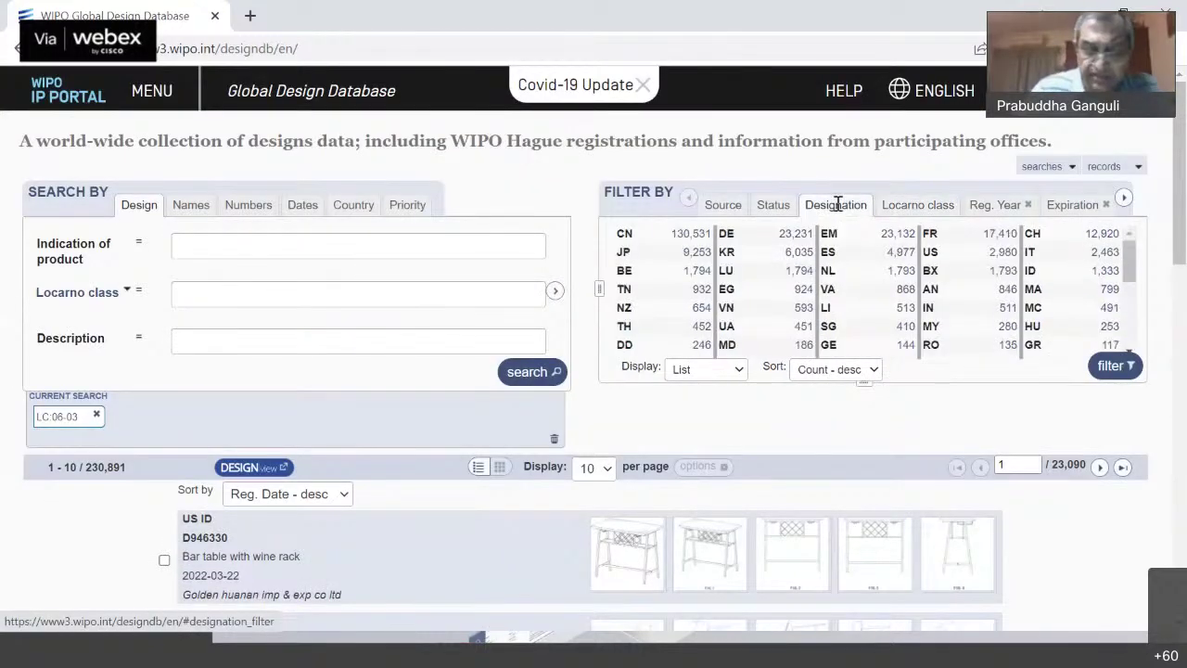
click(193, 295)
text(0)
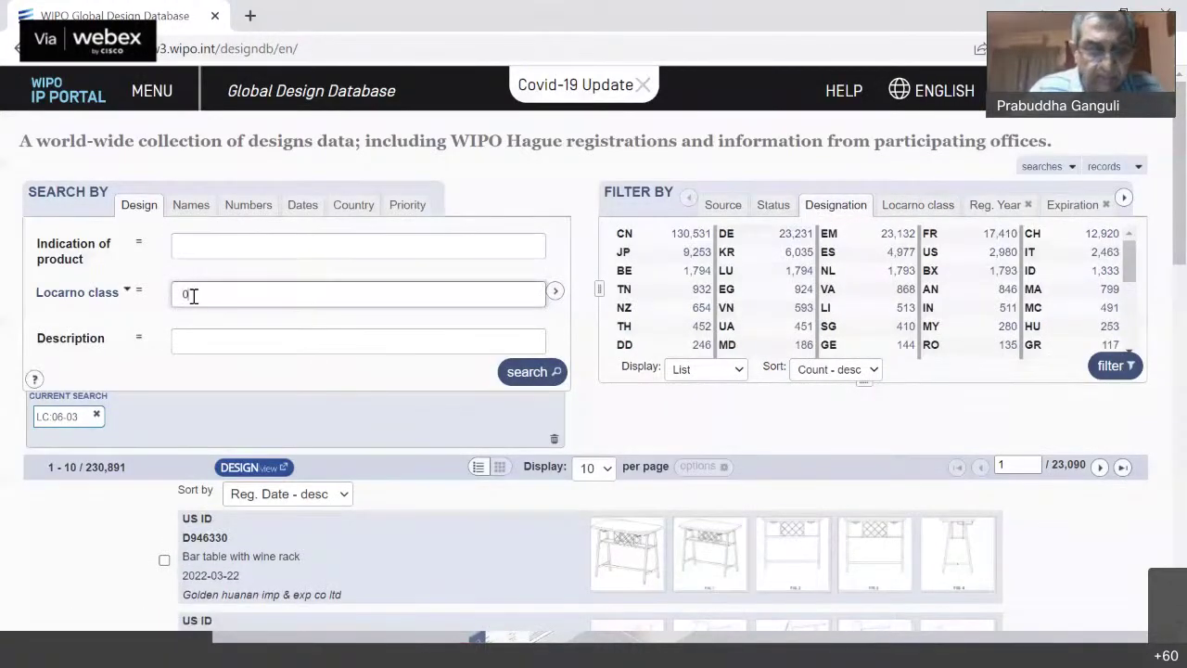
text(6)
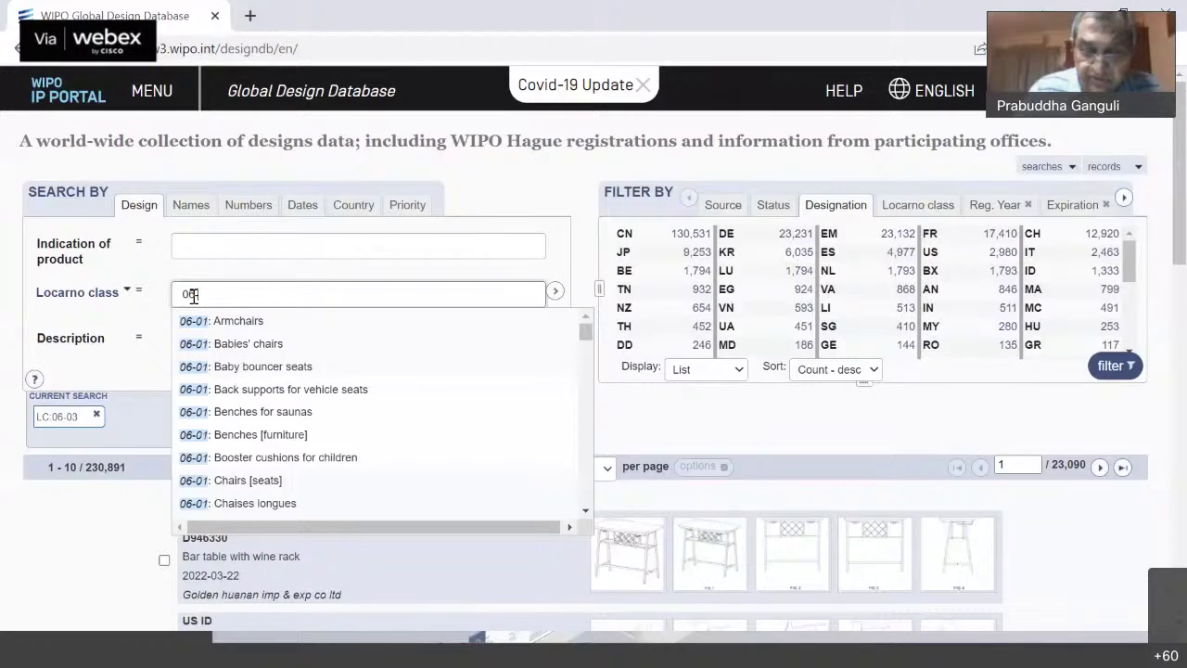
key(Escape)
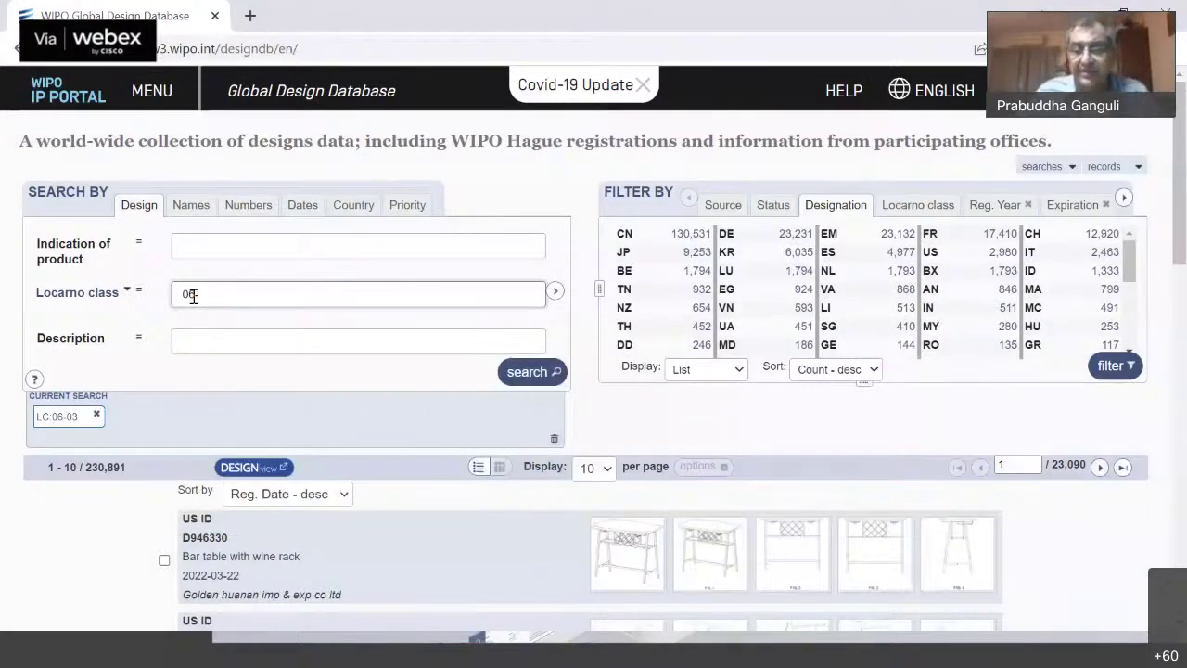
text(-03)
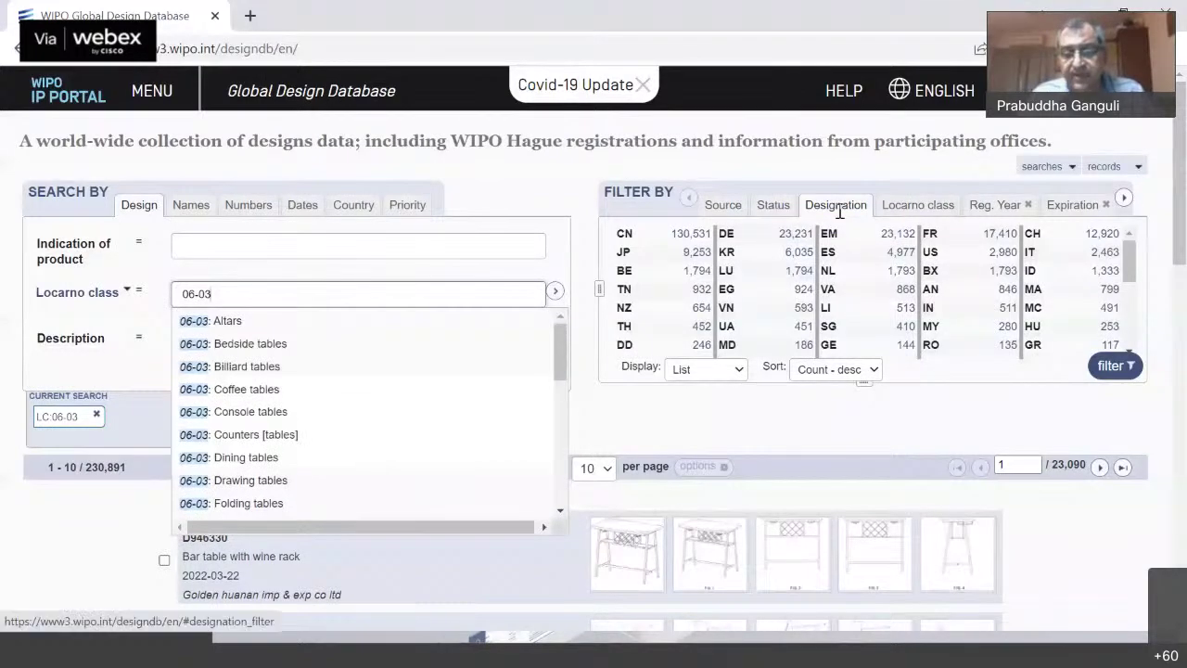
click(625, 239)
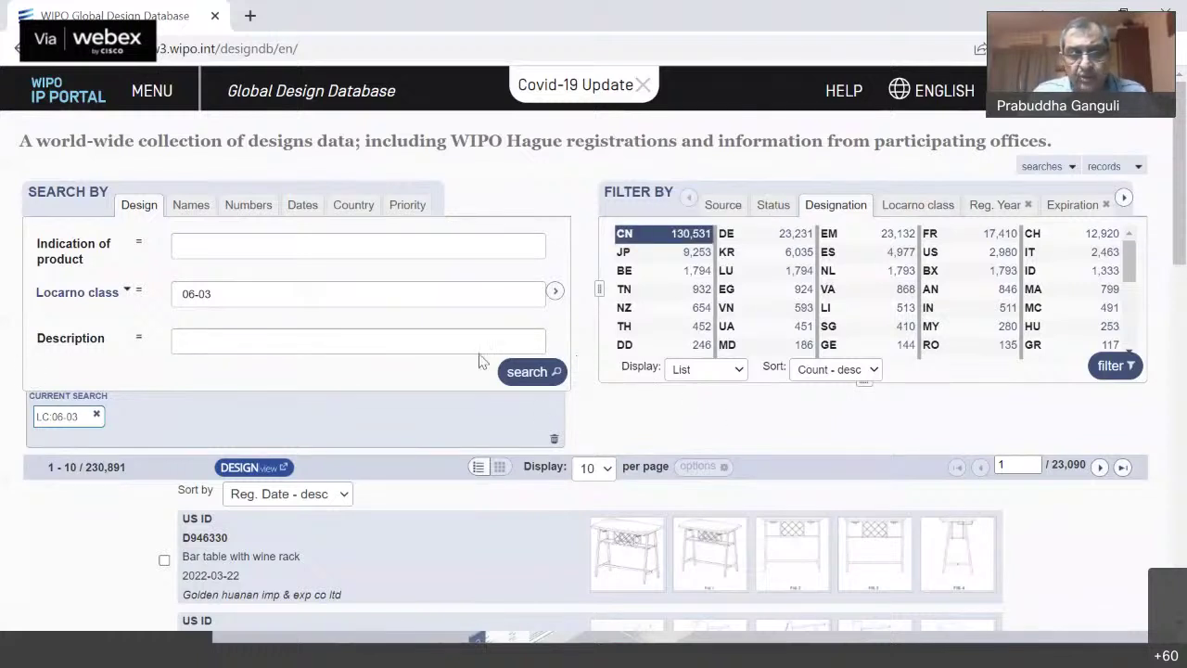
click(528, 371)
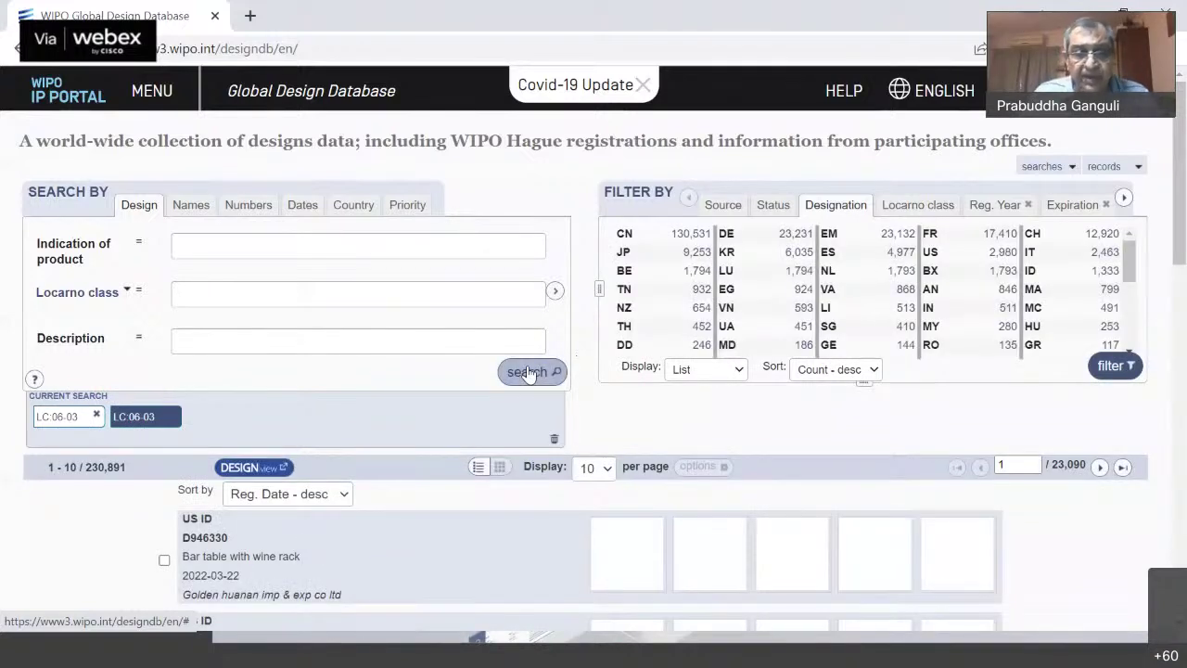
- Review the source, status and designation filter options for the current search, pointing out China (CN) among the designations
click(732, 206)
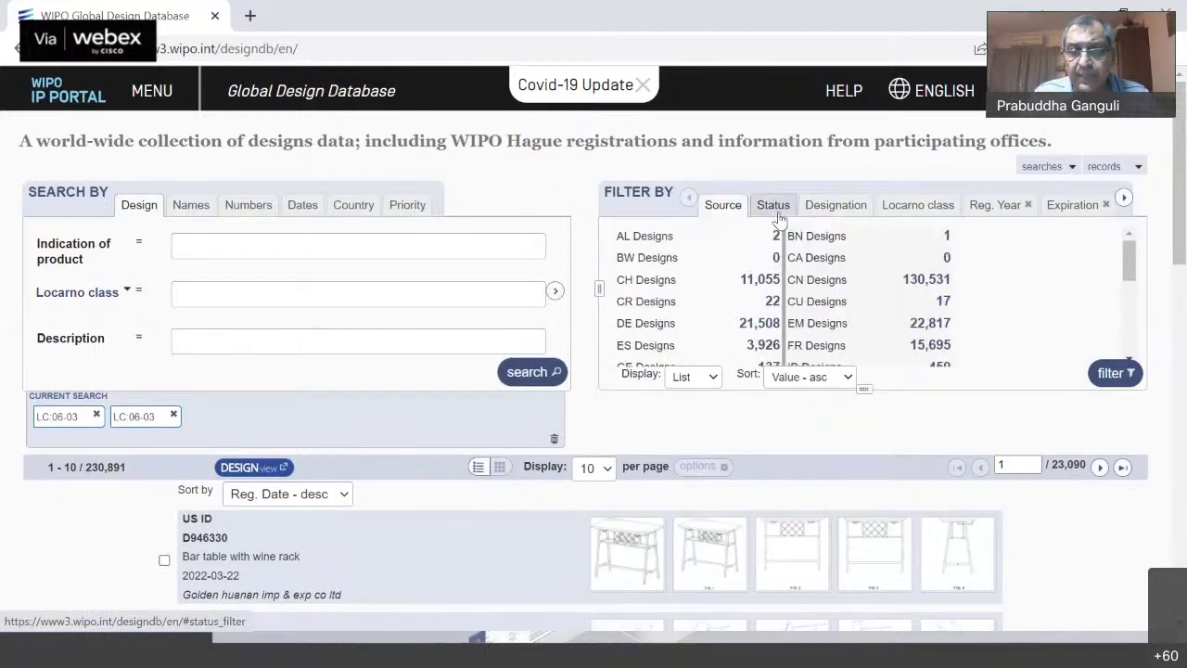
click(775, 207)
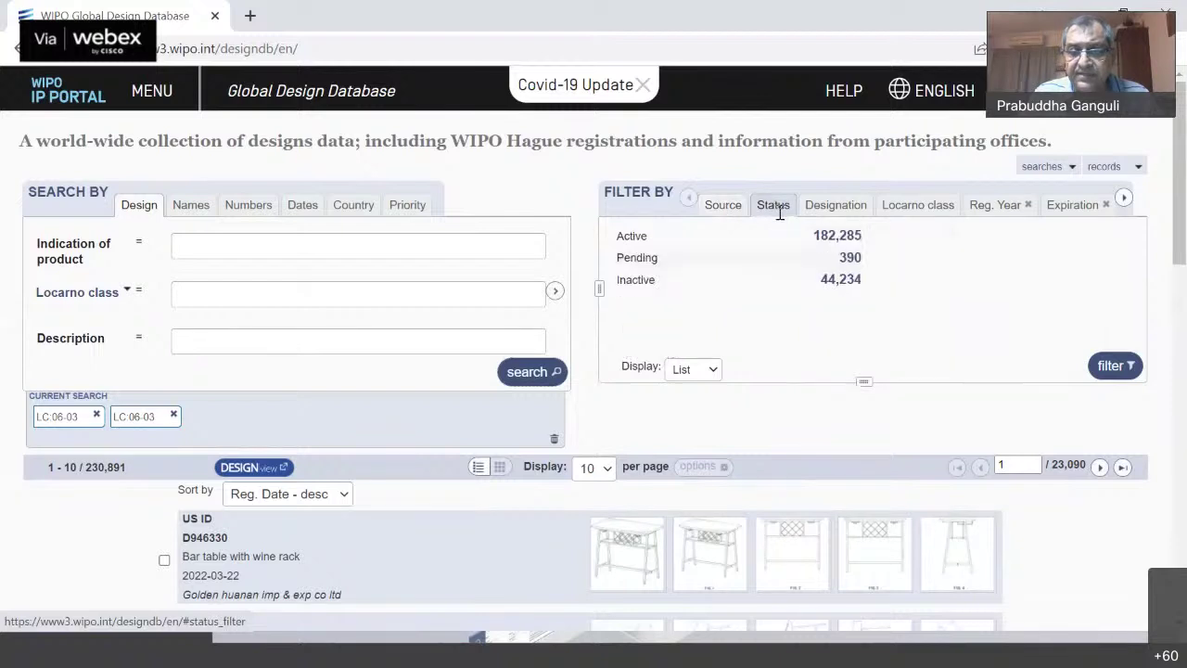
click(836, 205)
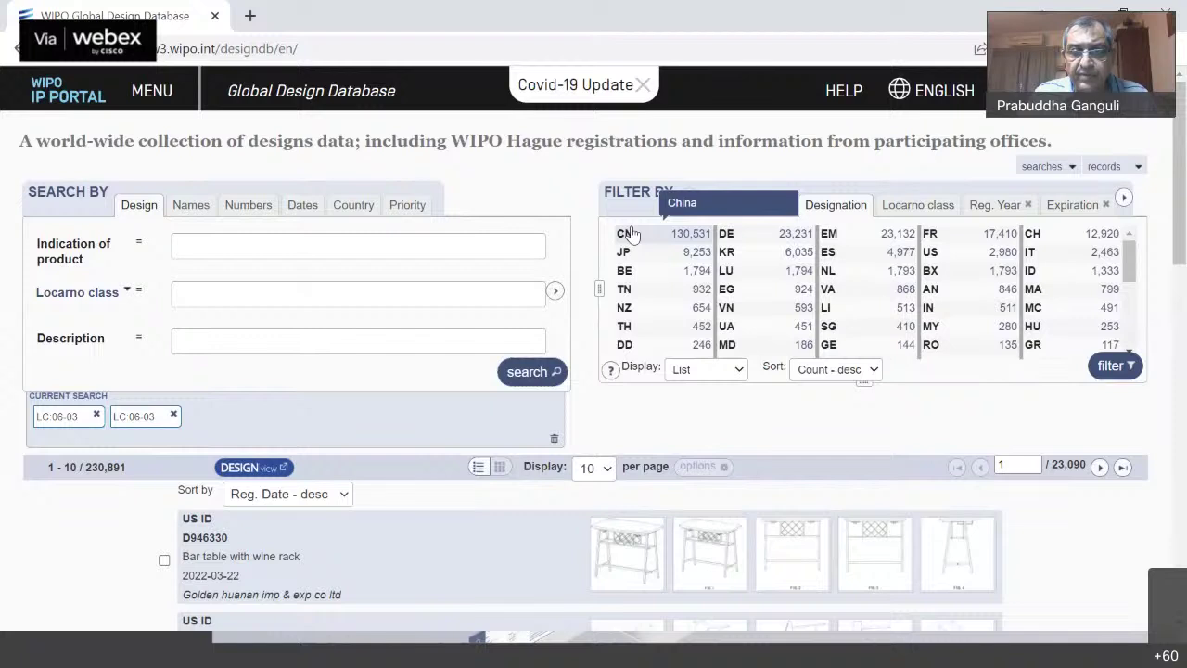
click(656, 240)
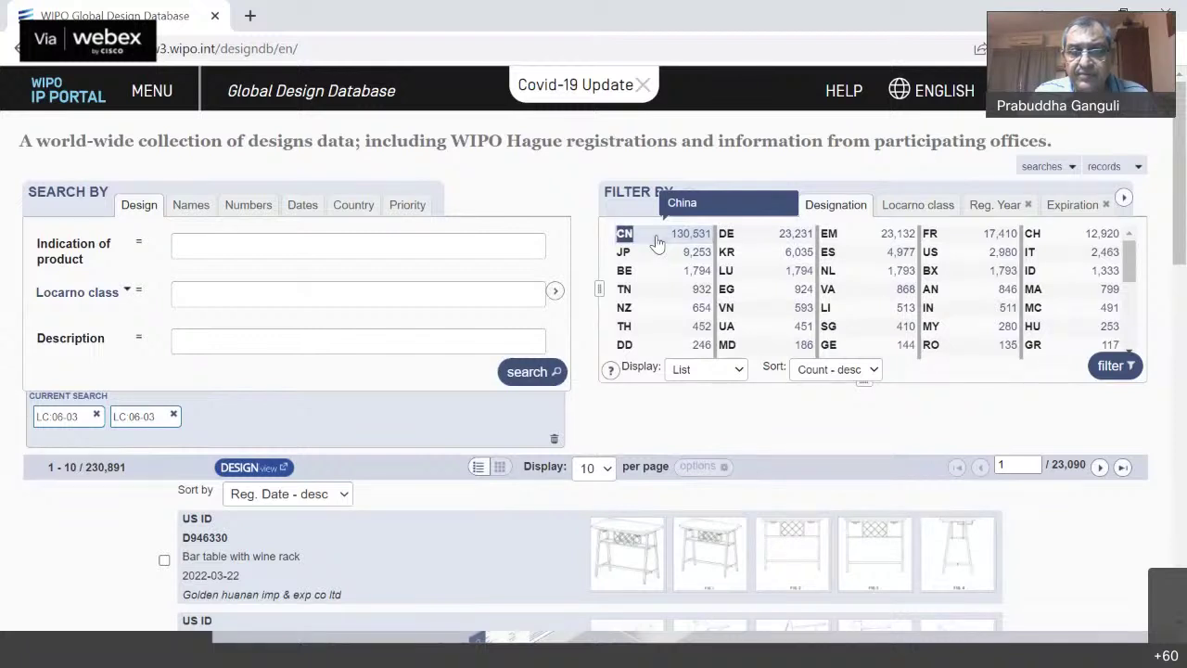
- Enter 06-03 as the Locarno class search term and look through the product terms suggested for that class
click(134, 292)
click(229, 284)
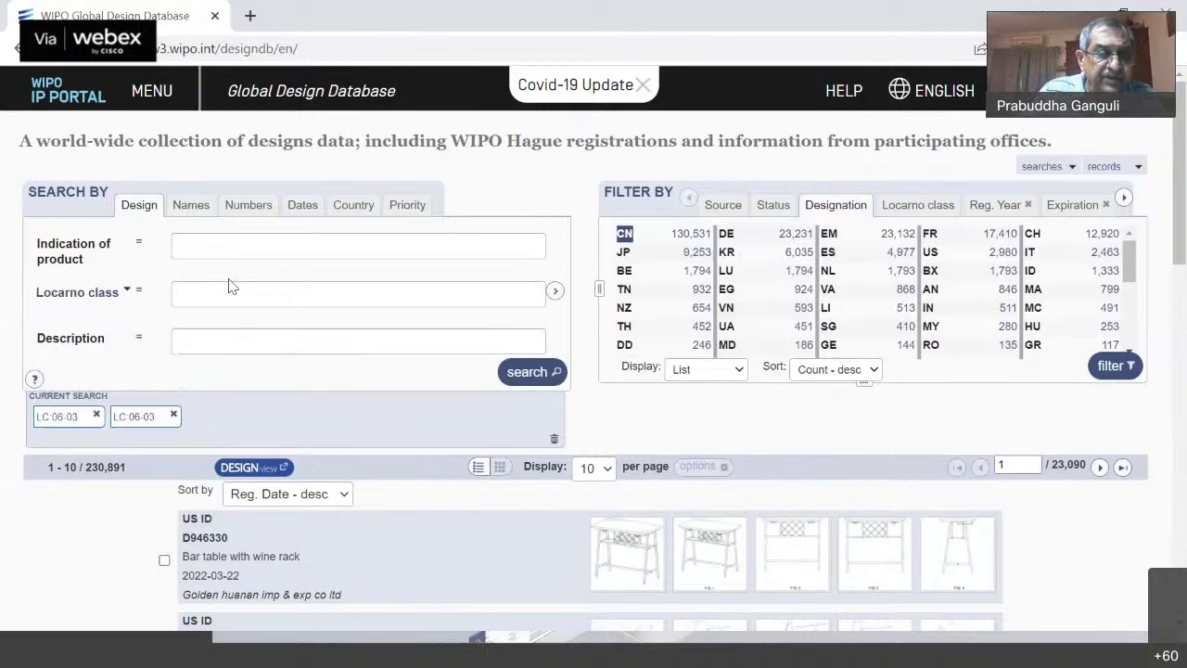
click(127, 294)
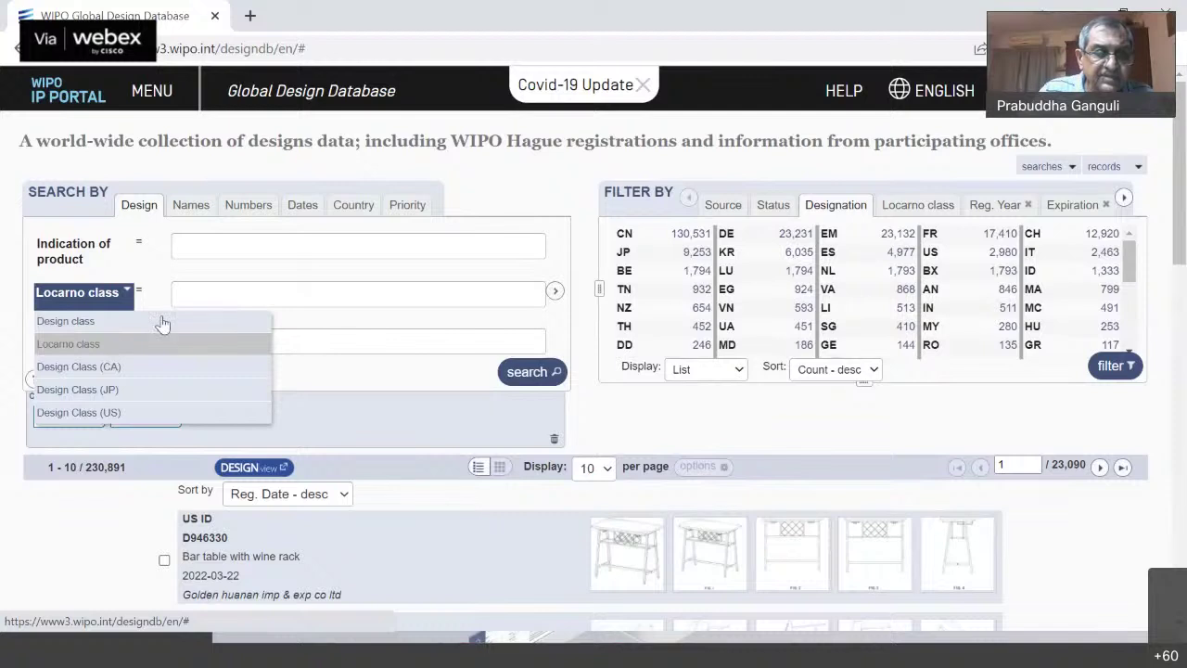
click(215, 296)
text(06)
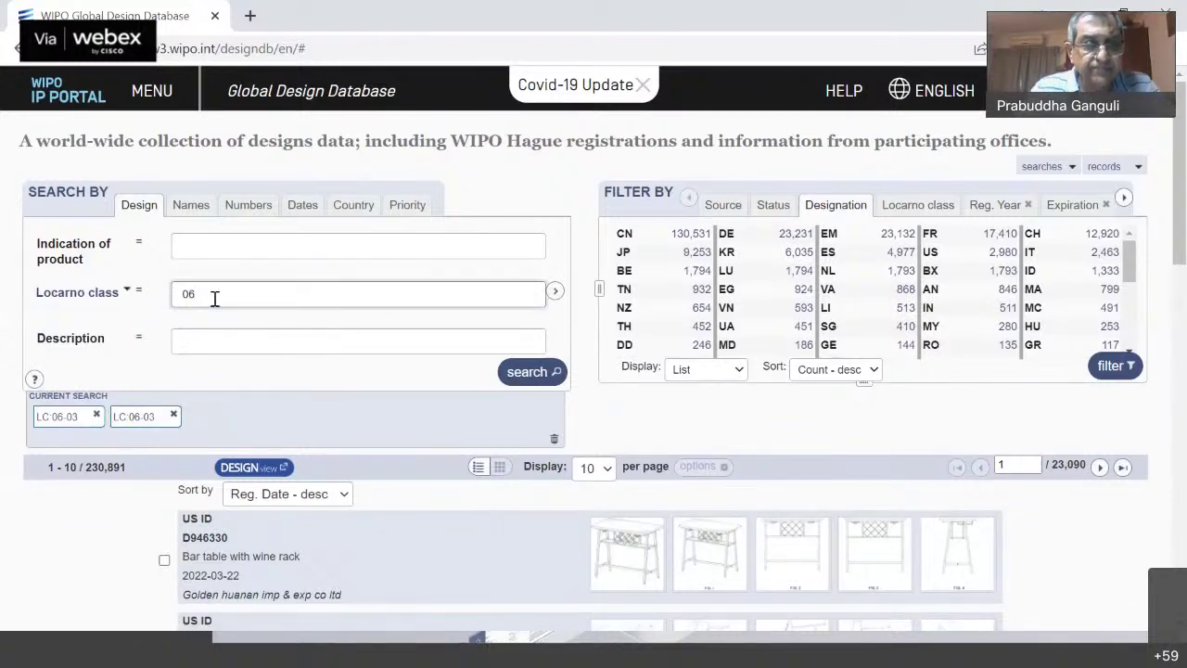
text(-)
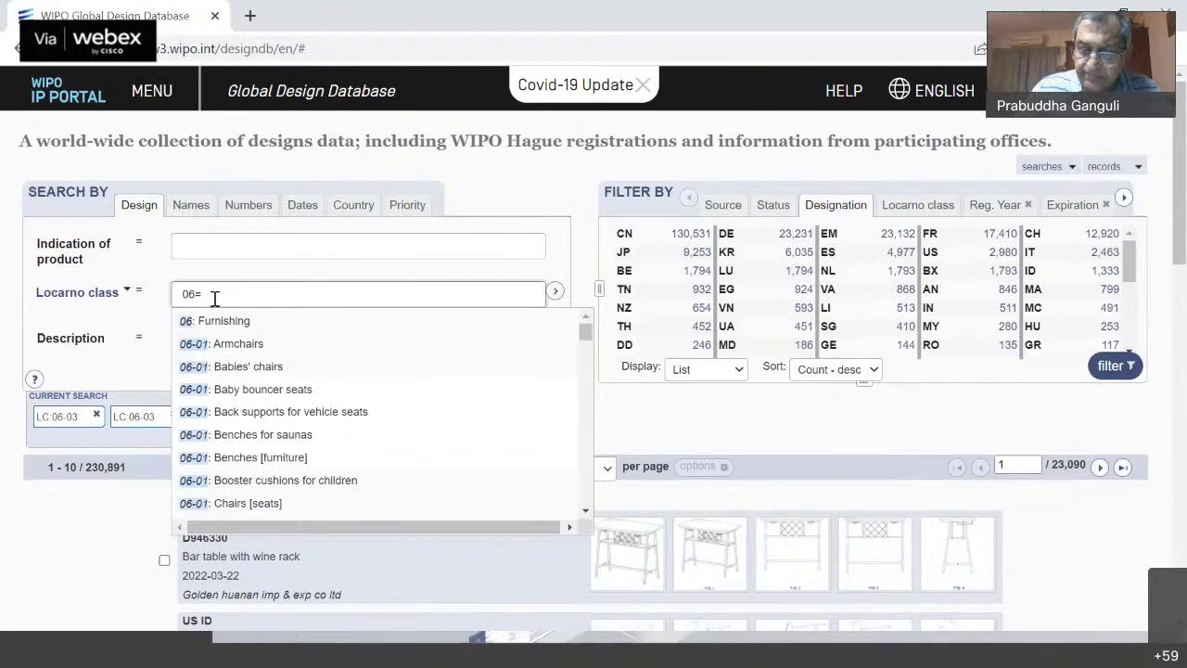
text(03)
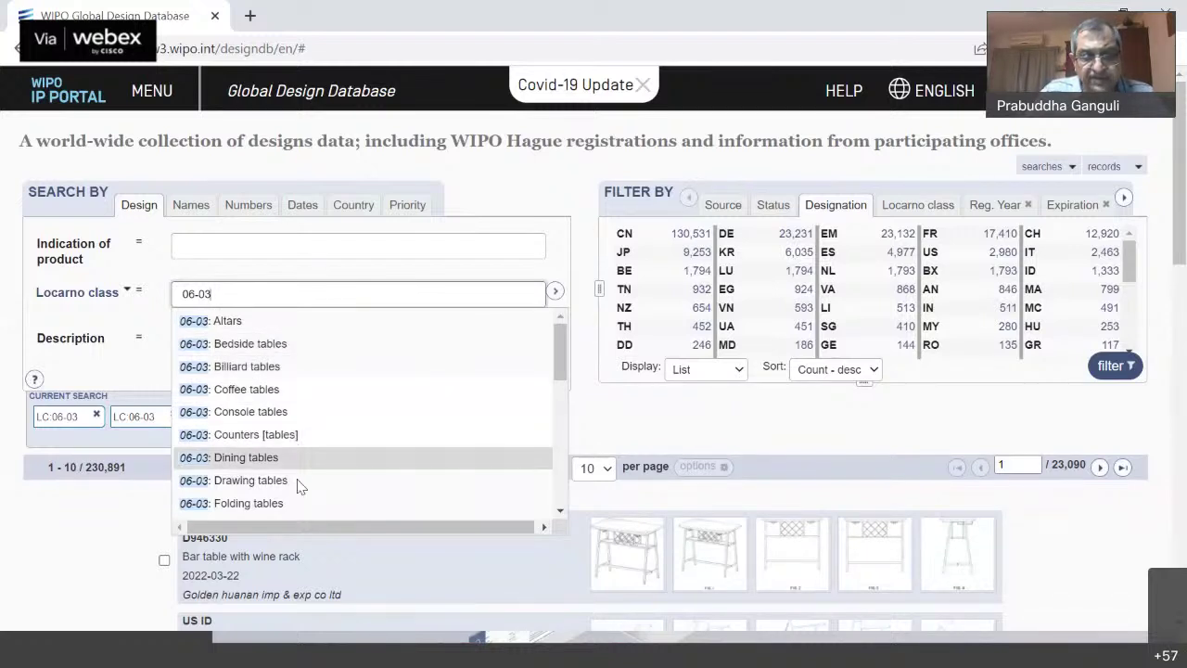
click(560, 510)
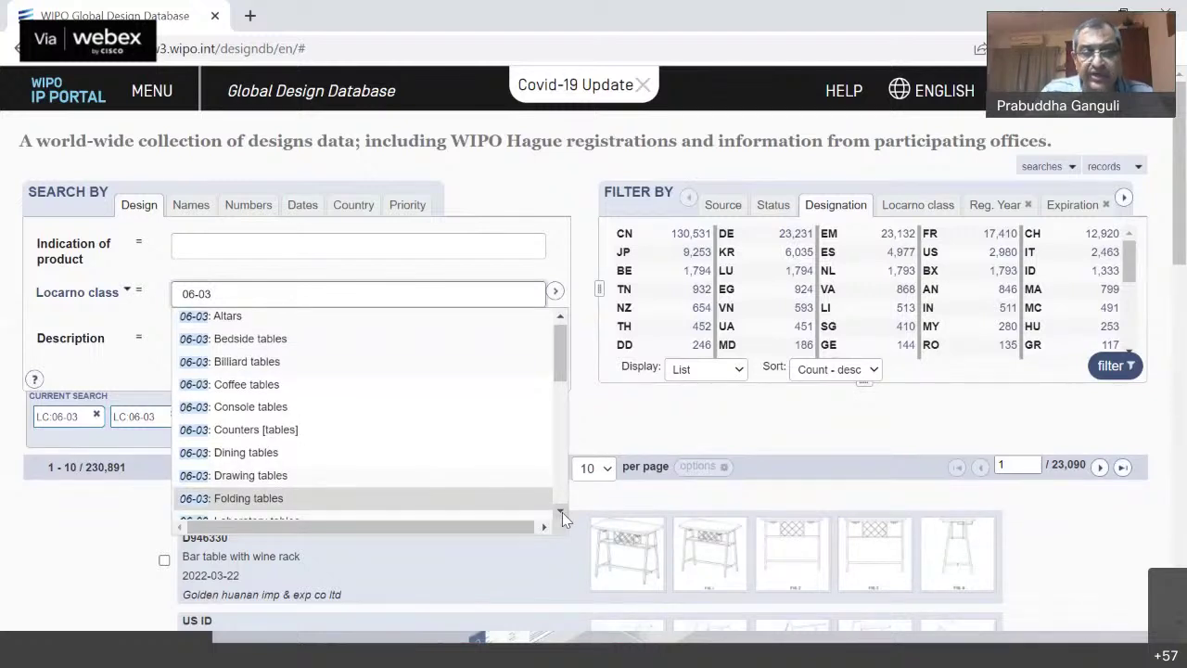
scroll(562, 511, down, 5)
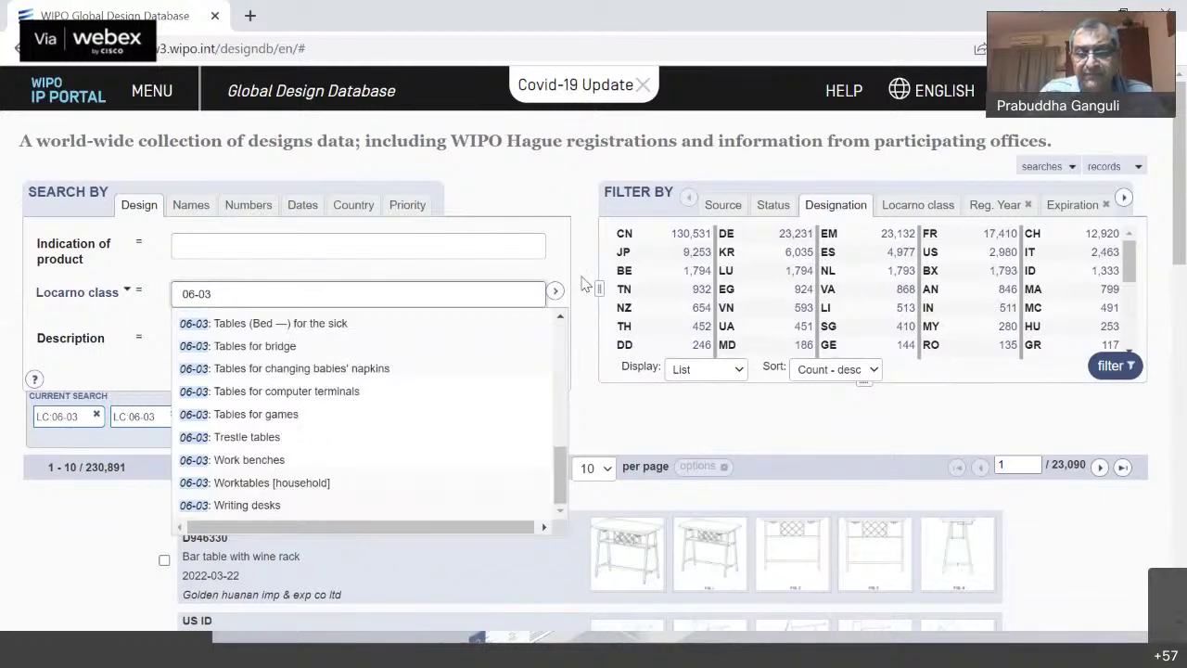
- Filter the current Locarno class 06-03 results by the designation China (CN)
click(633, 238)
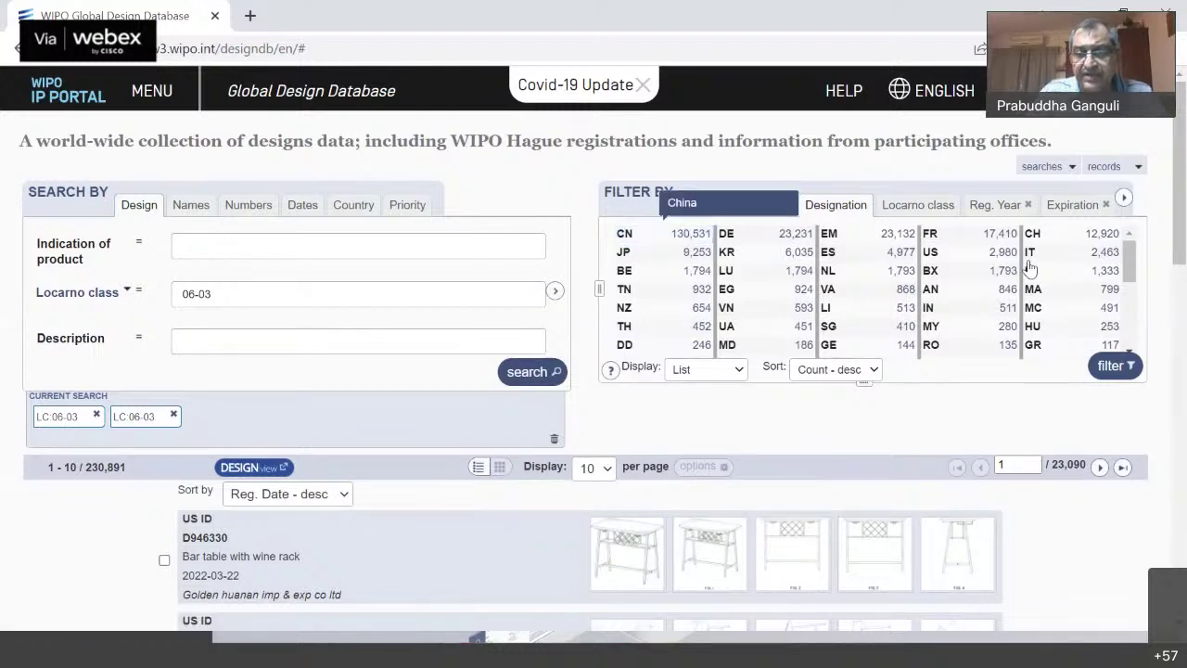
click(677, 239)
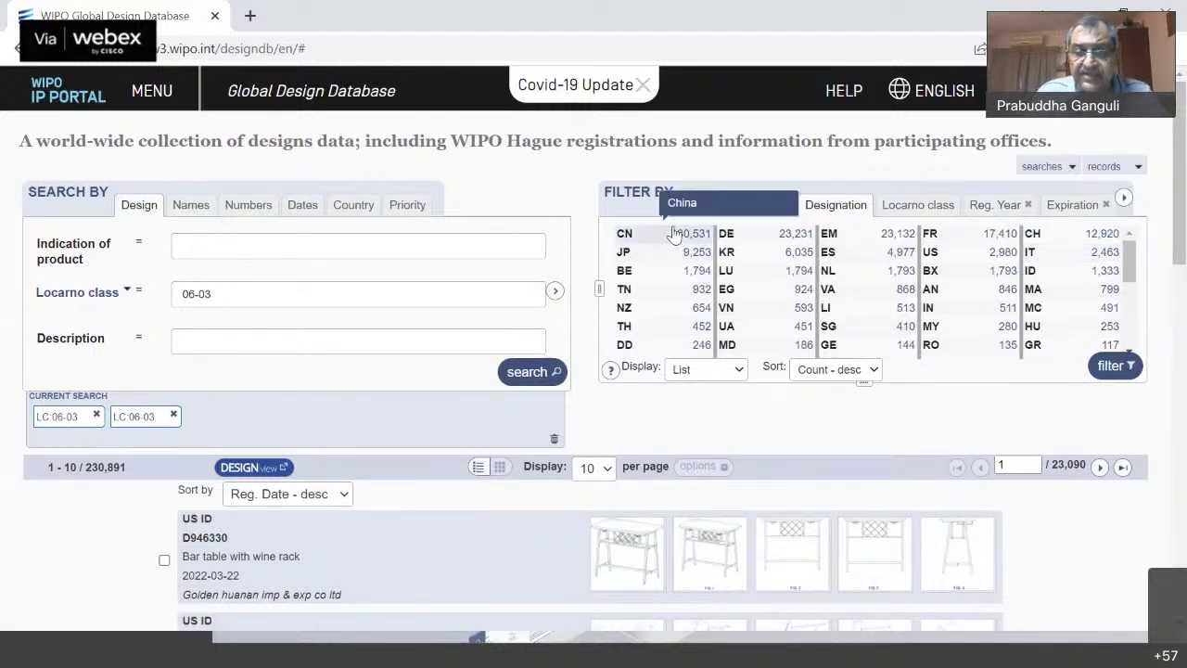
click(1117, 368)
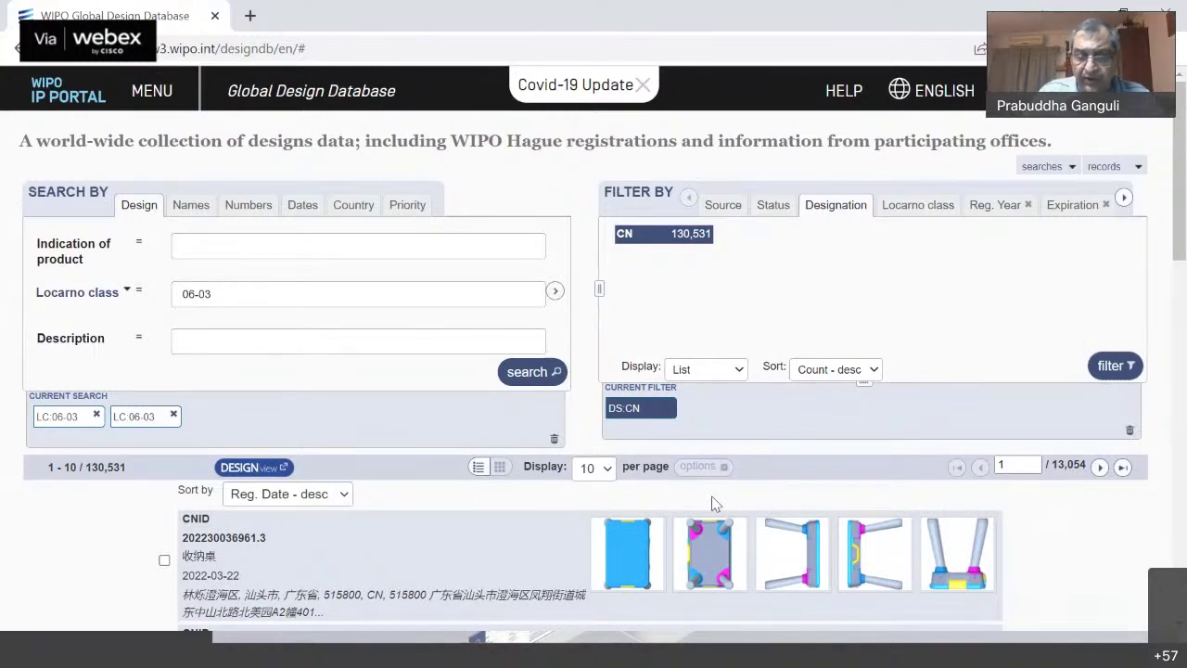
- Examine the Chinese design records and their images on the first page of the filtered results
scroll(712, 504, down, 4)
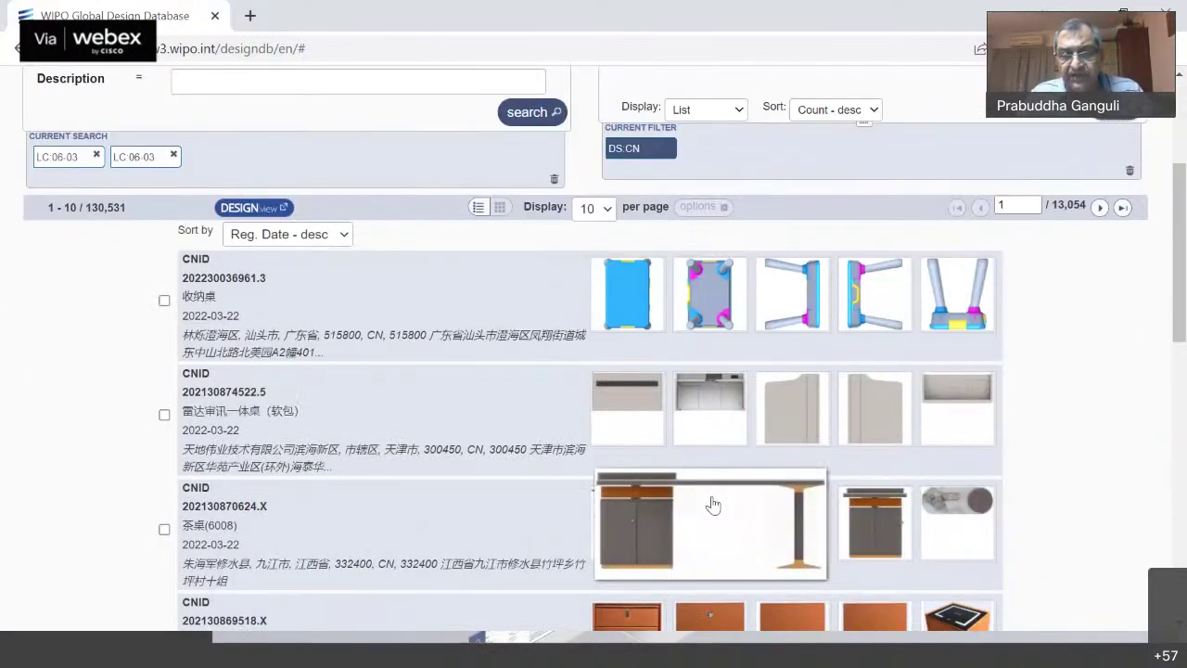
scroll(712, 503, down, 3)
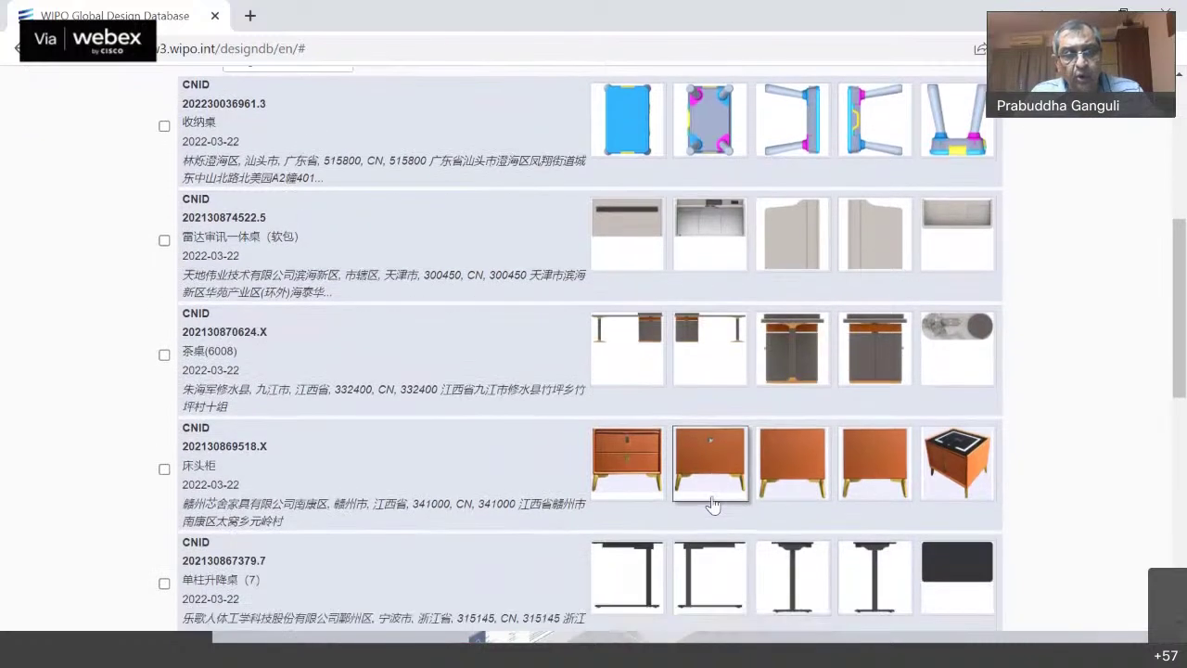
scroll(712, 504, down, 3)
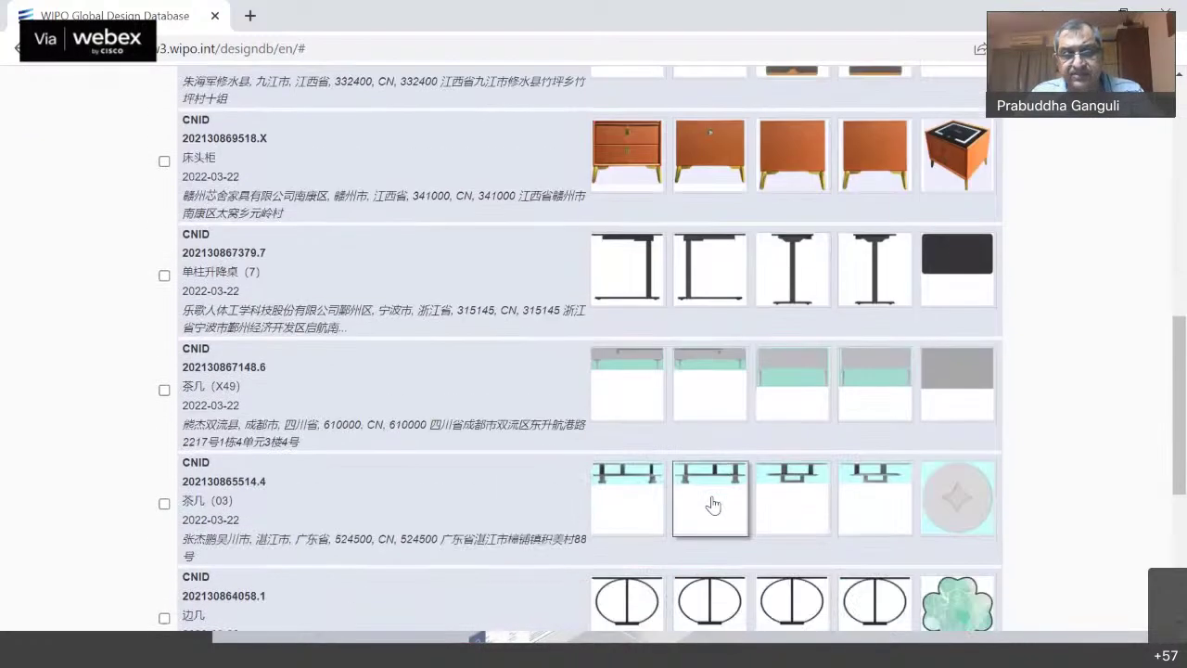
scroll(712, 504, down, 1)
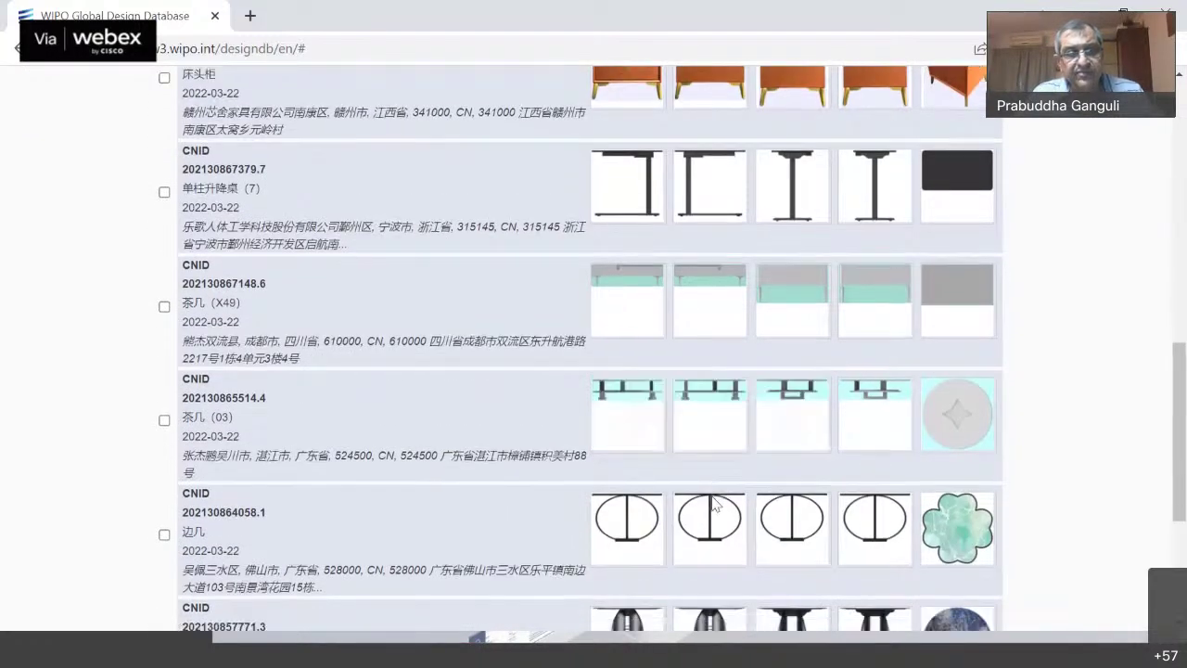
scroll(712, 504, down, 4)
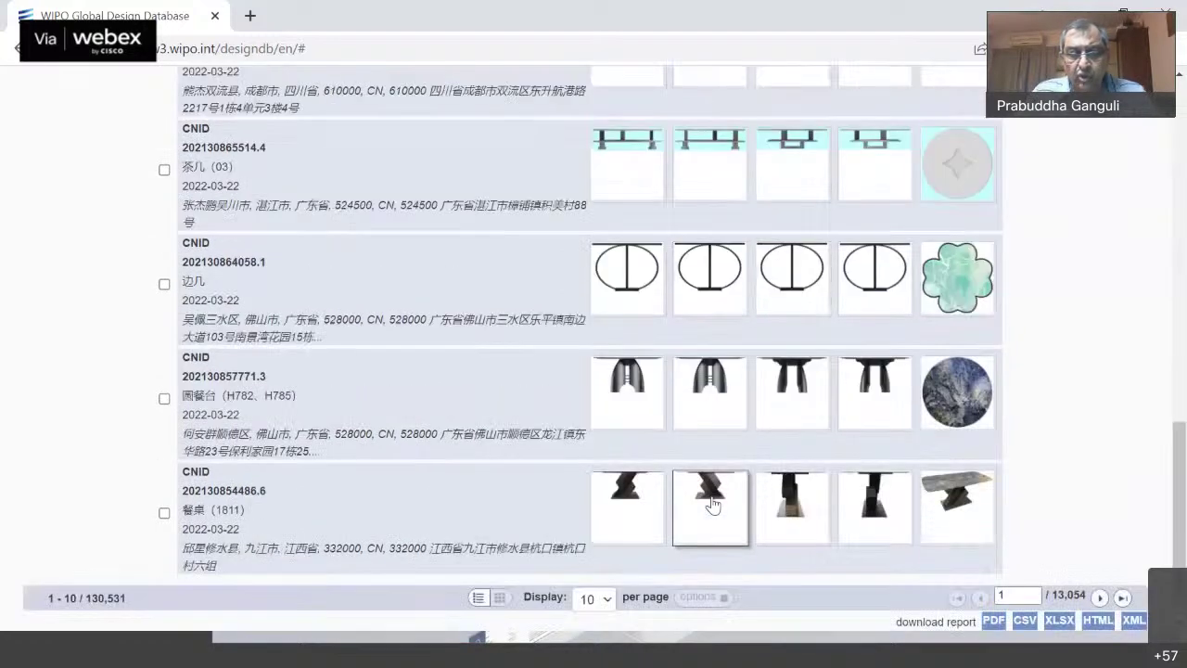
scroll(712, 503, up, 10)
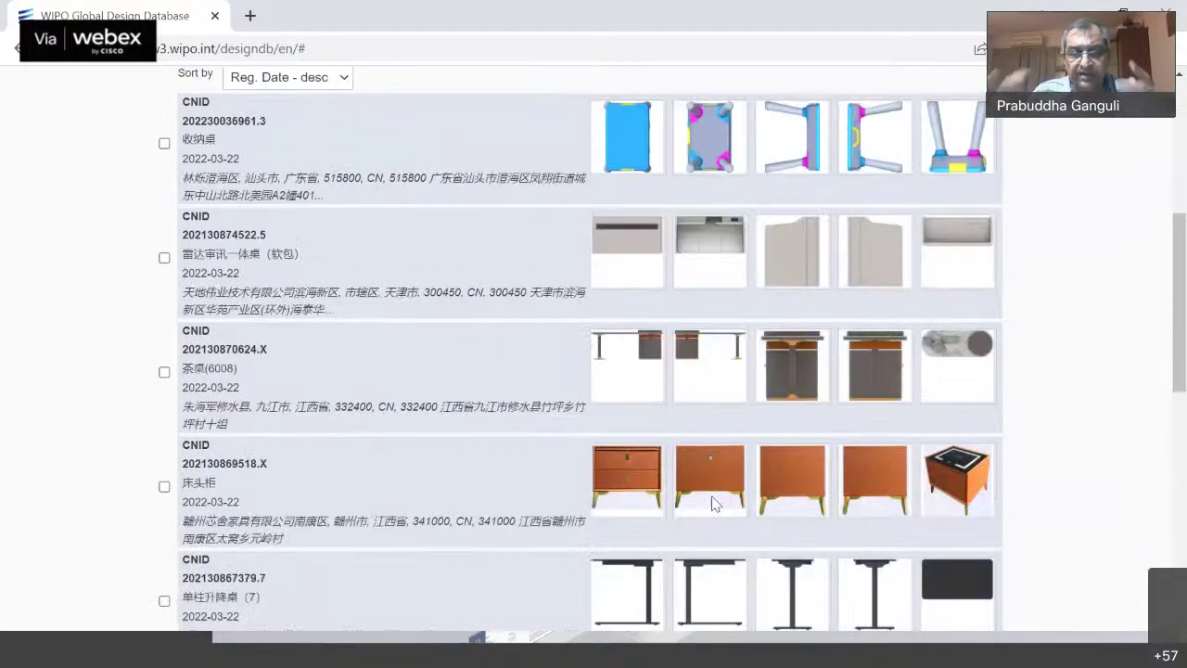
scroll(714, 503, up, 3)
scroll(714, 504, up, 3)
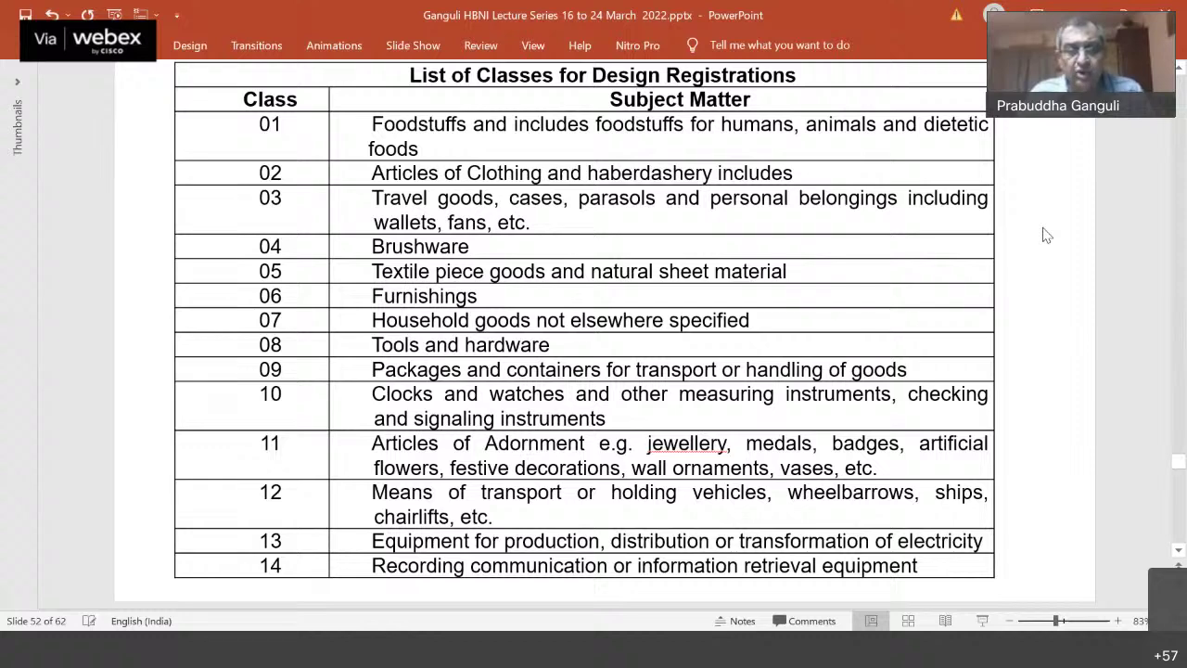
- In the PowerPoint presentation, go to the slide titled "Searching Designs in WIPO Database"
scroll(1042, 235, down, 2)
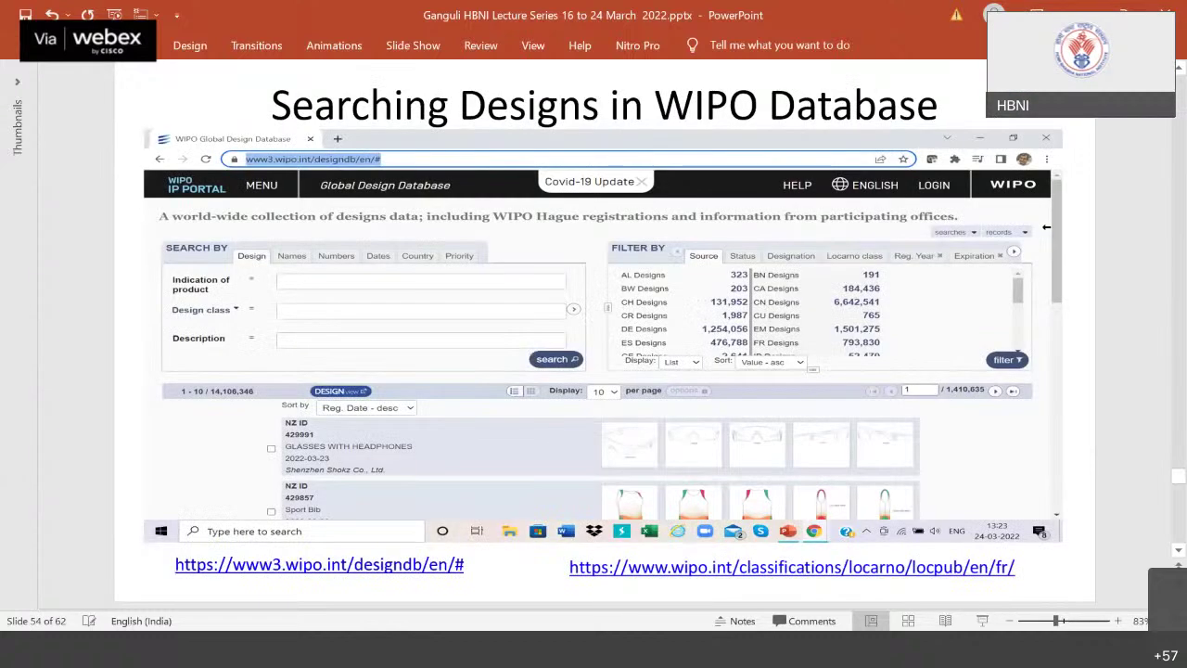